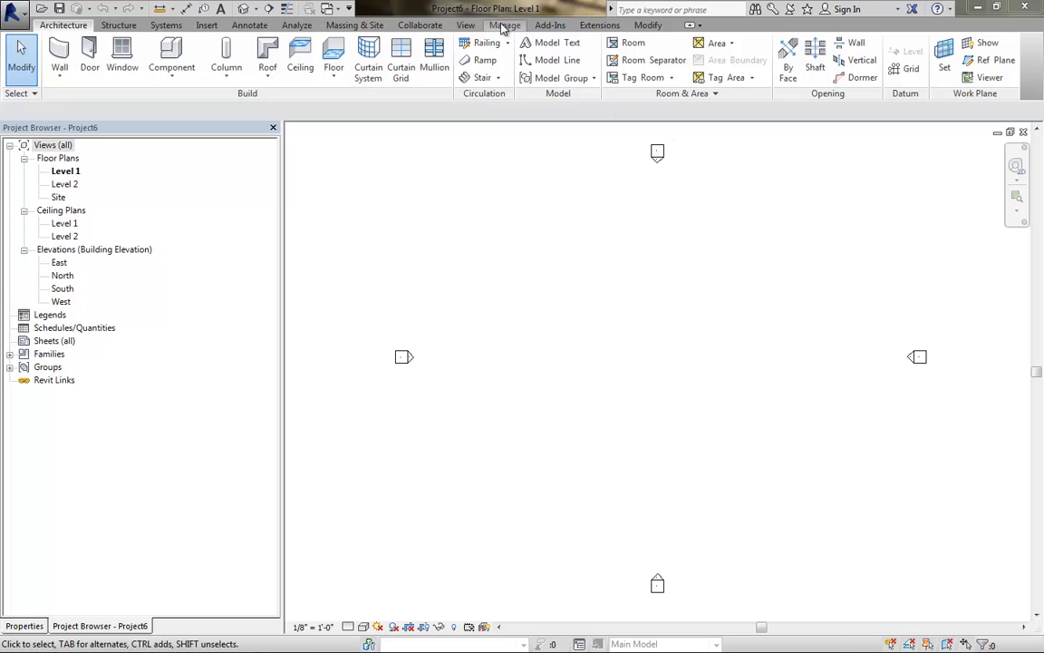
Start a new schedule for the Generic Models category and name it General Notes
left_click(472, 25)
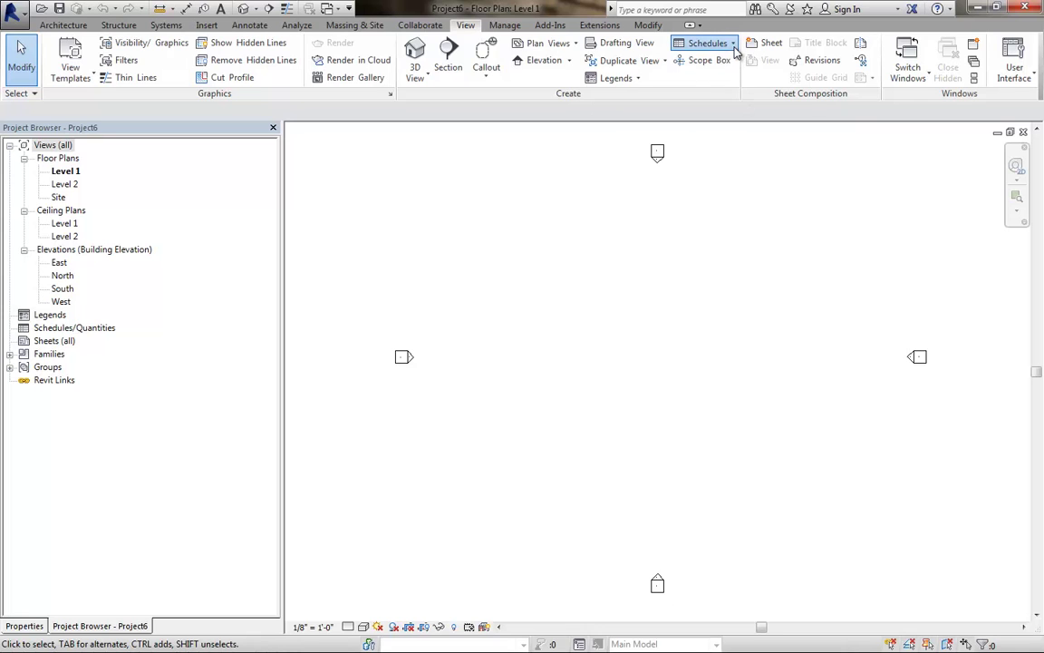
left_click(707, 42)
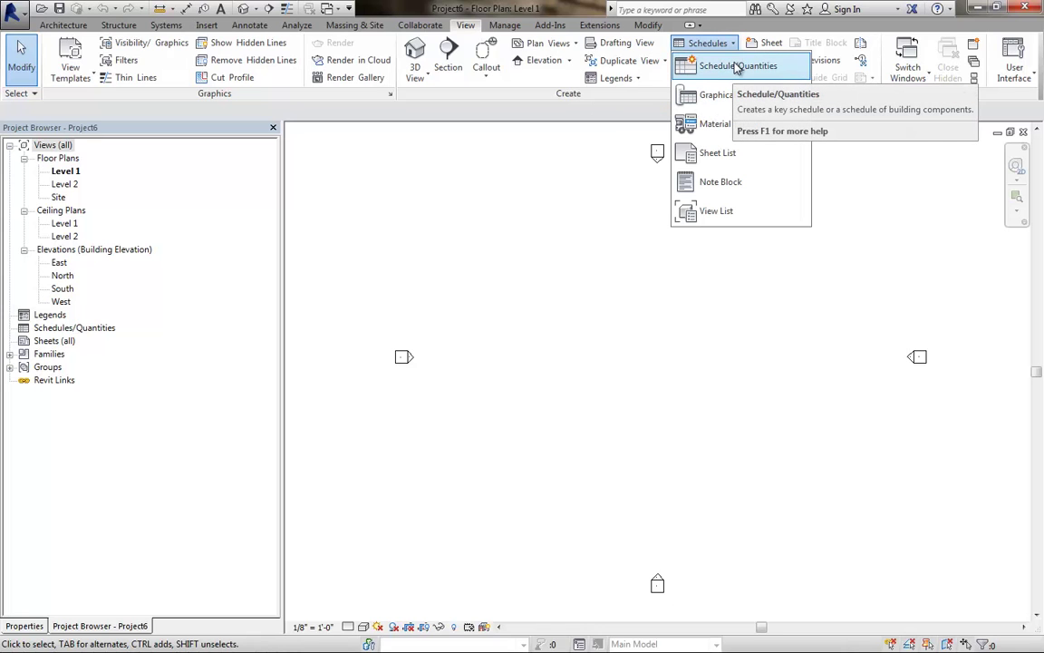
left_click(736, 69)
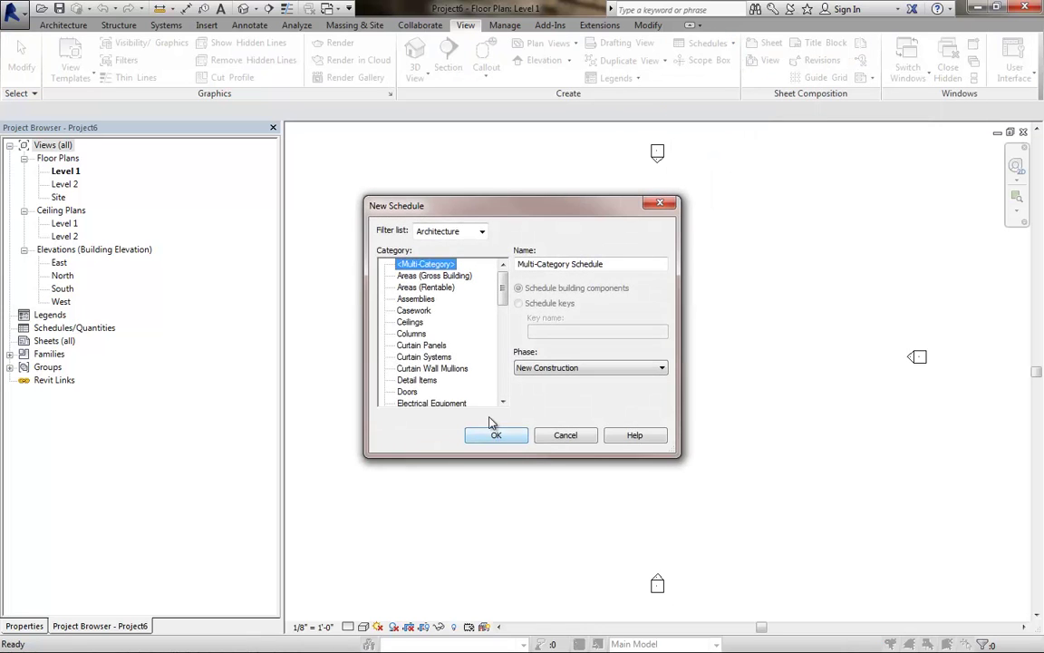
left_click_drag(505, 304, 504, 339)
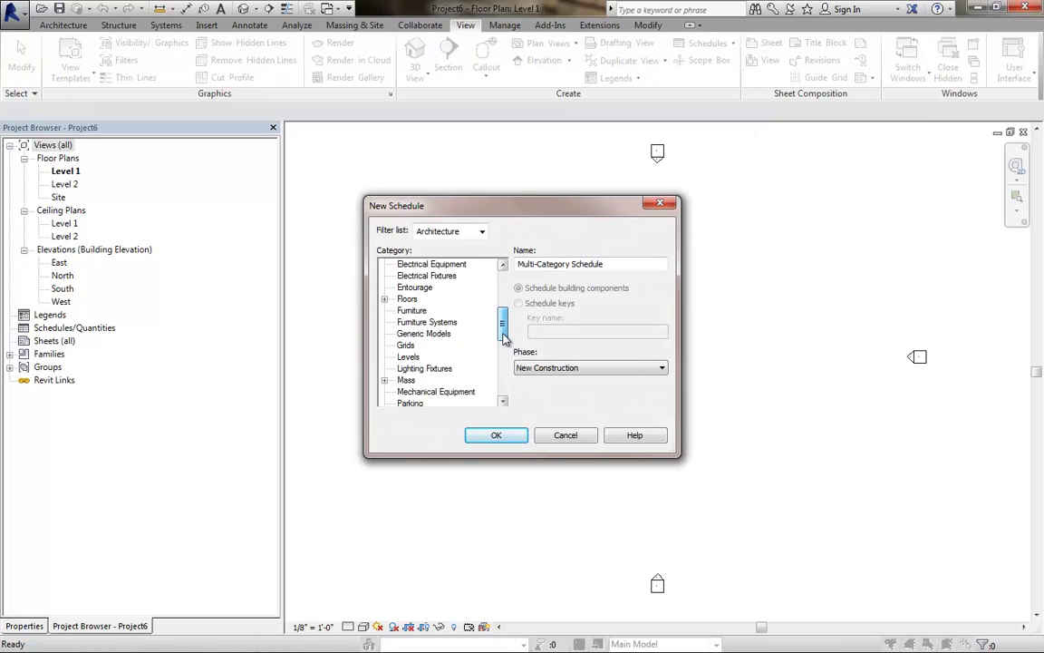
left_click(435, 336)
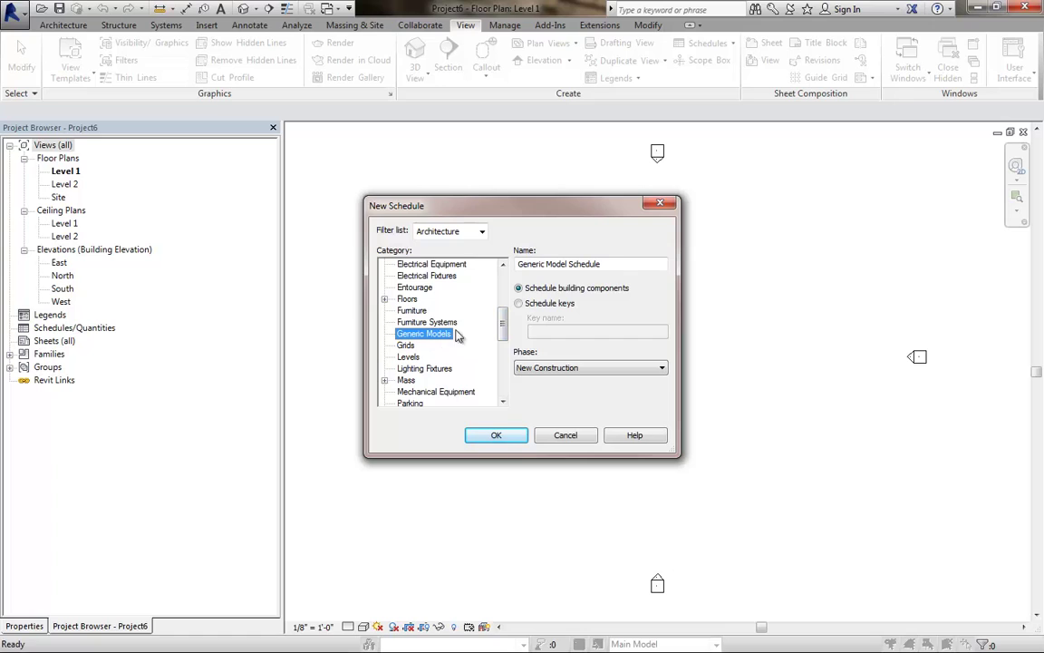
left_click_drag(620, 263, 515, 268)
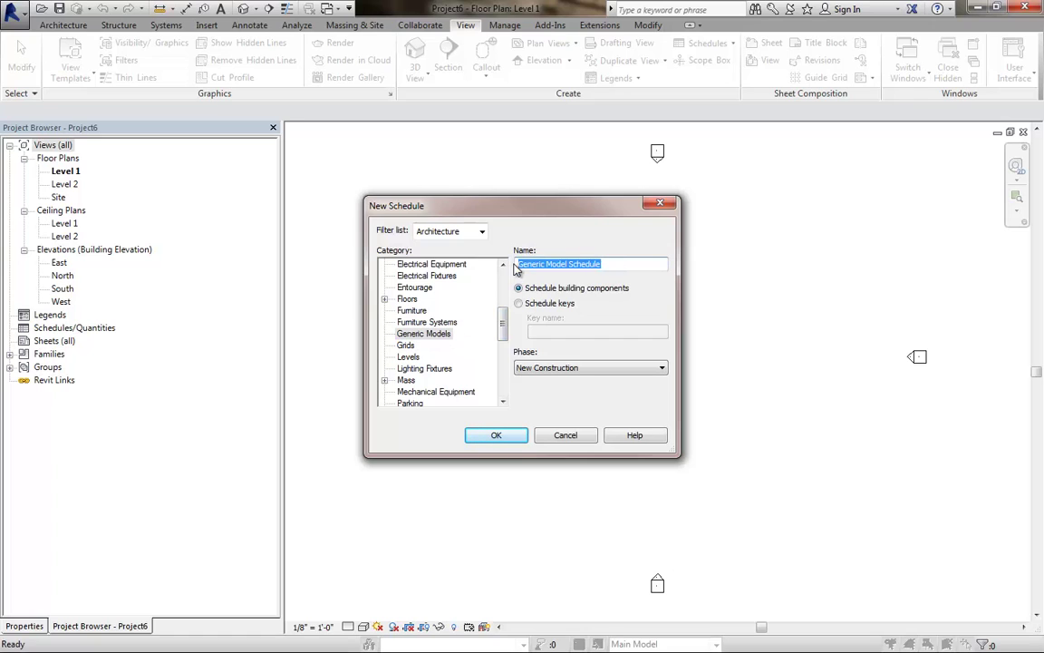
type("General Notes")
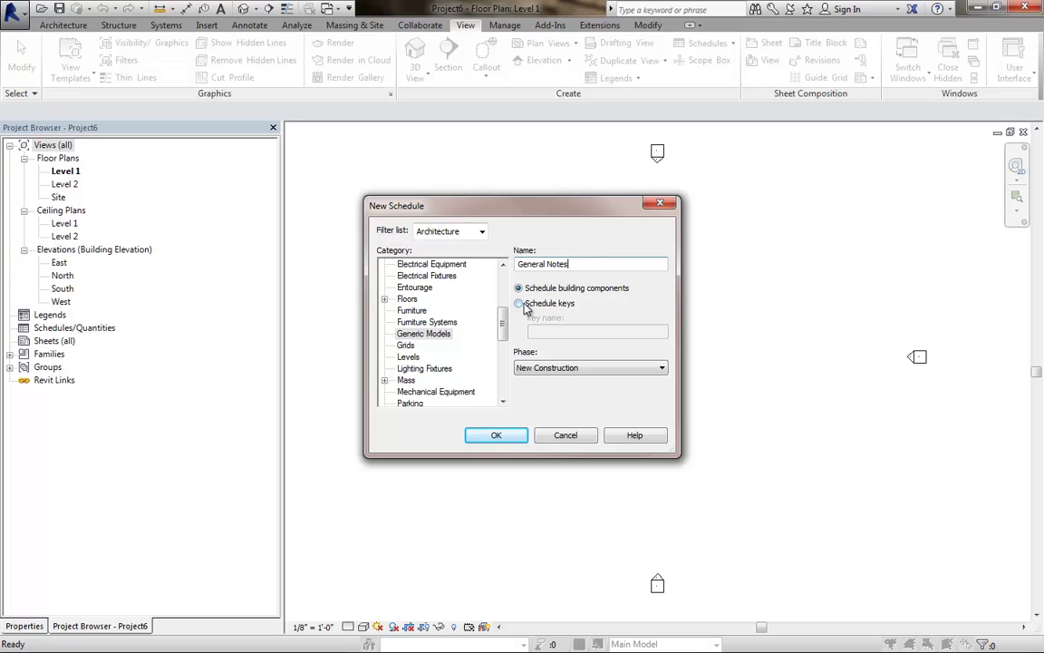
Make it a key schedule with the key name General Notes and create it
left_click(520, 304)
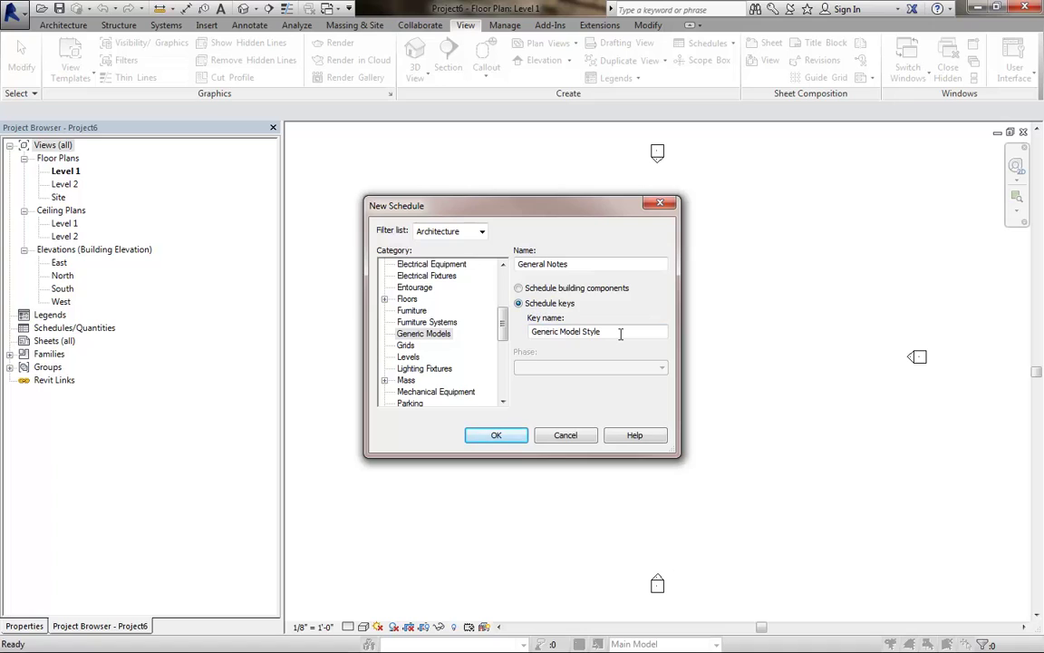
left_click_drag(621, 334, 483, 333)
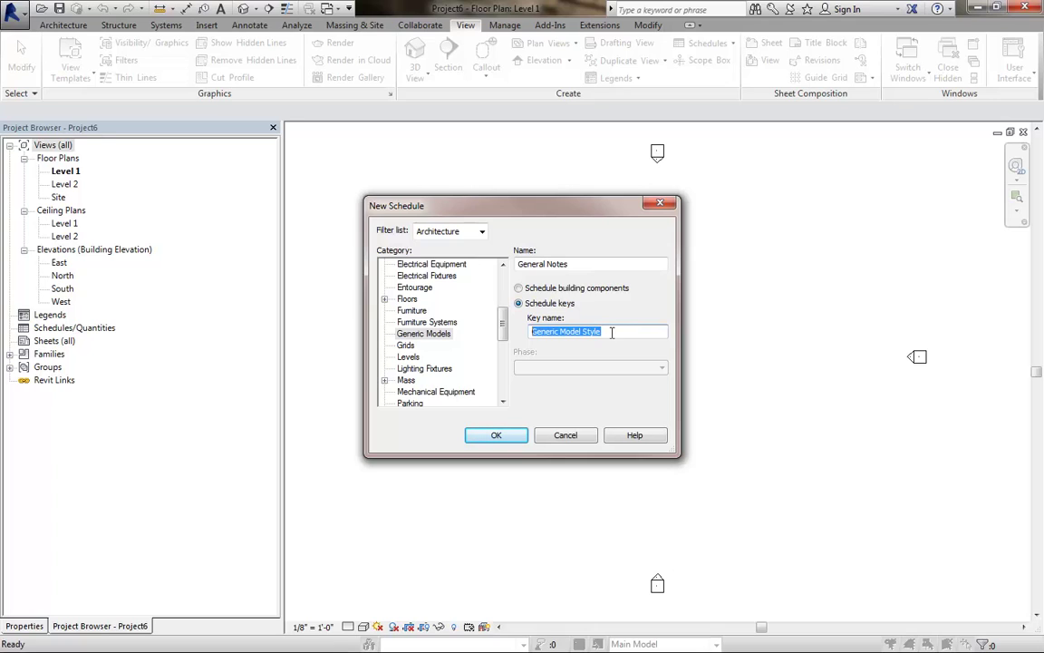
type("General Notes")
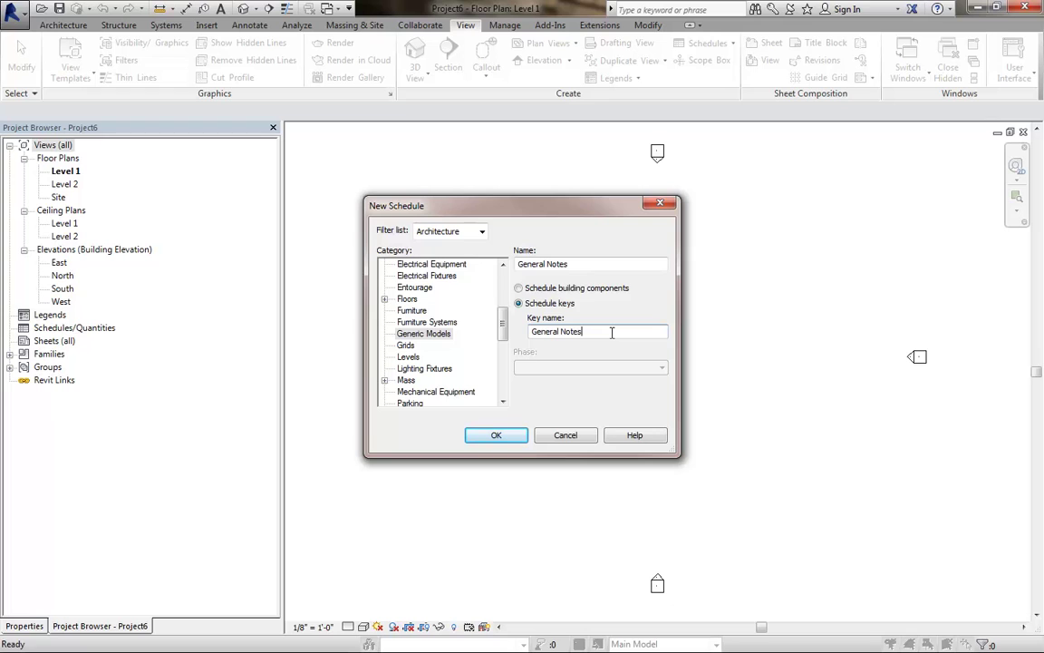
left_click(496, 435)
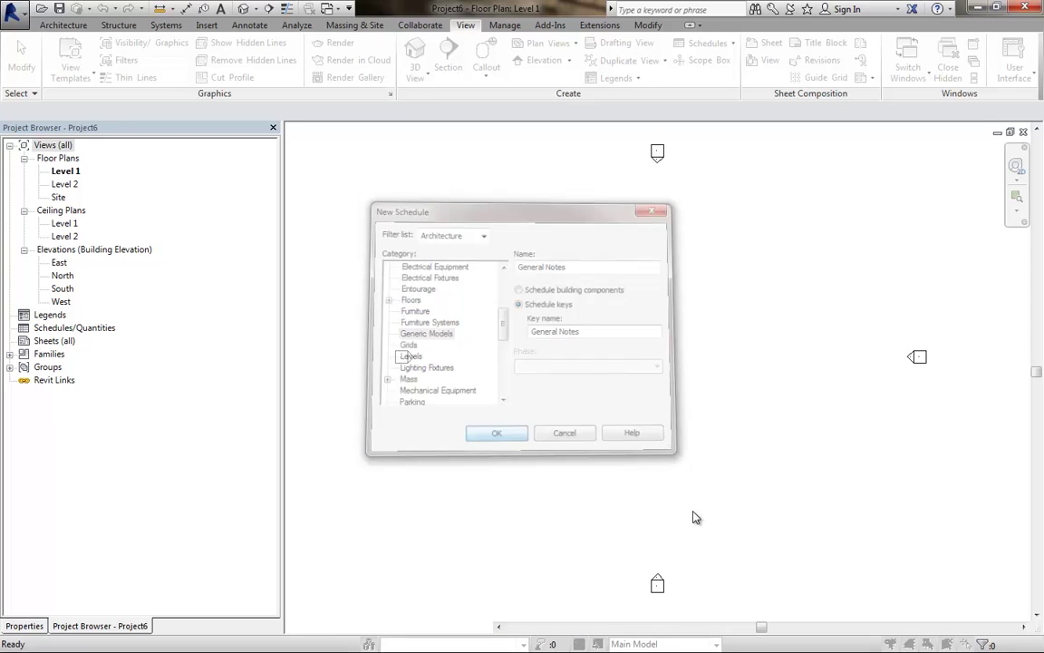
Add the Comments field after Key Name, accept the schedule properties, and slightly widen the Comments column
left_click(624, 281)
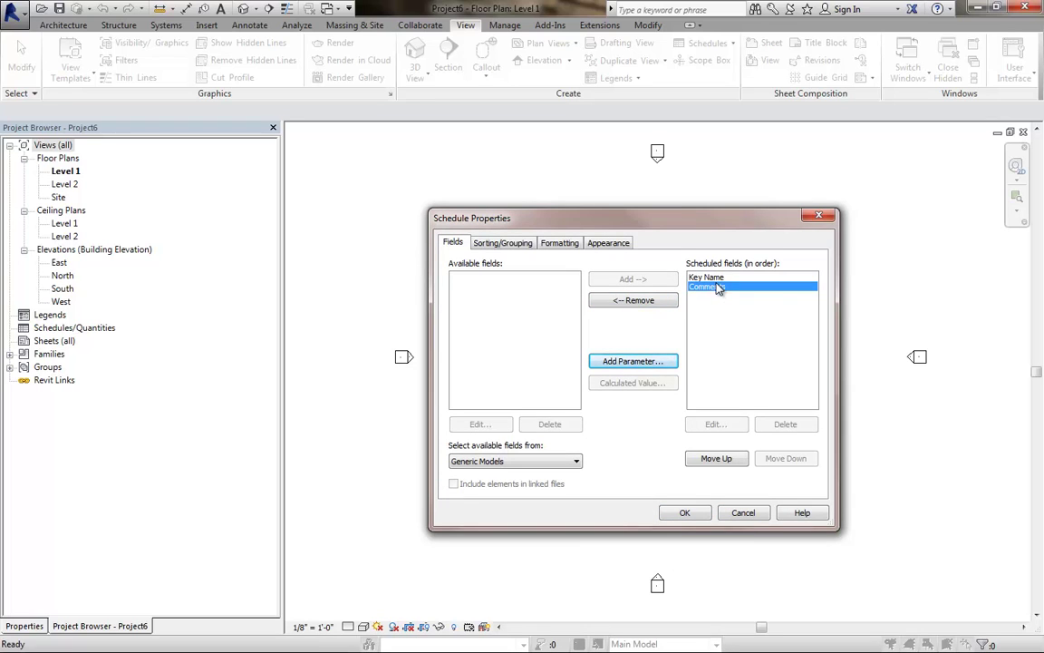
left_click(689, 514)
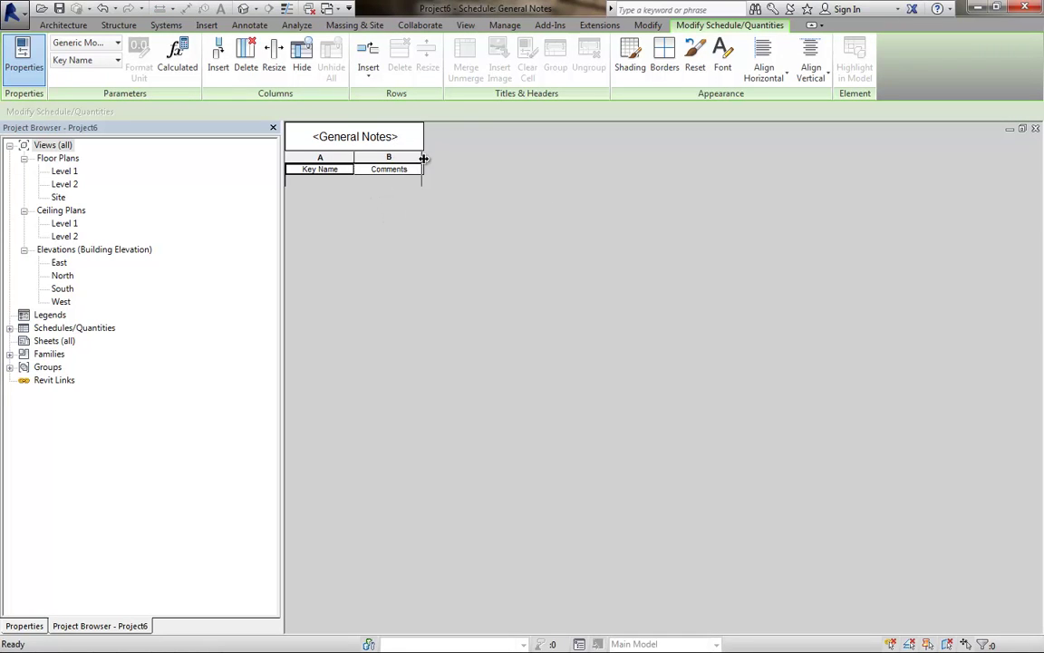
left_click_drag(425, 158, 448, 164)
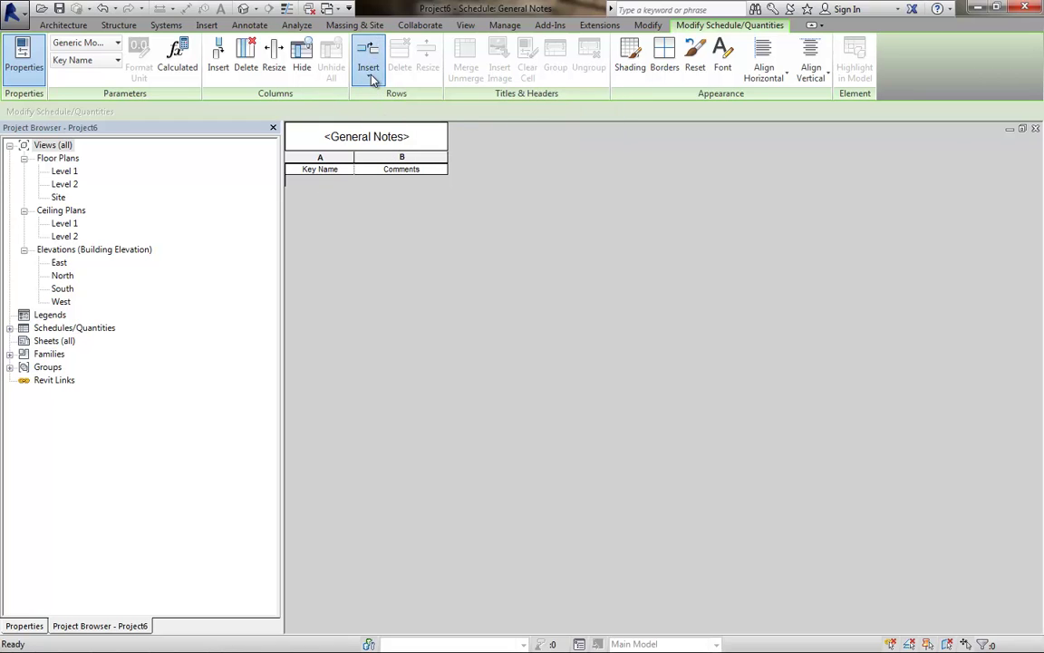
Insert a data row with the key name "1." and the comment "Verify all existing dimensions in field"
left_click(368, 72)
left_click(390, 161)
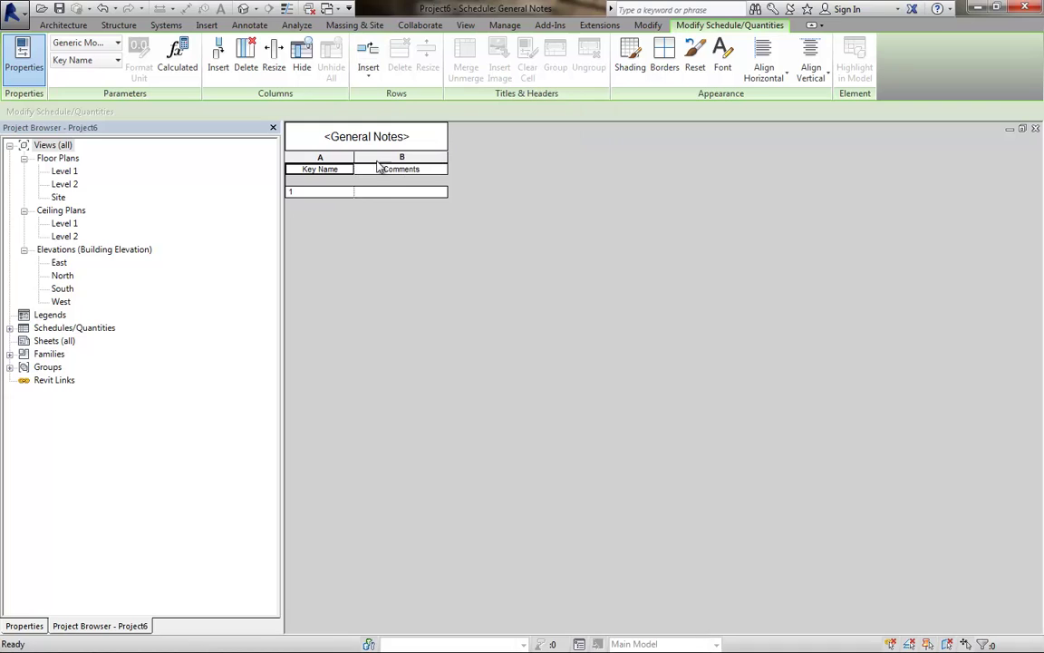
left_click(314, 194)
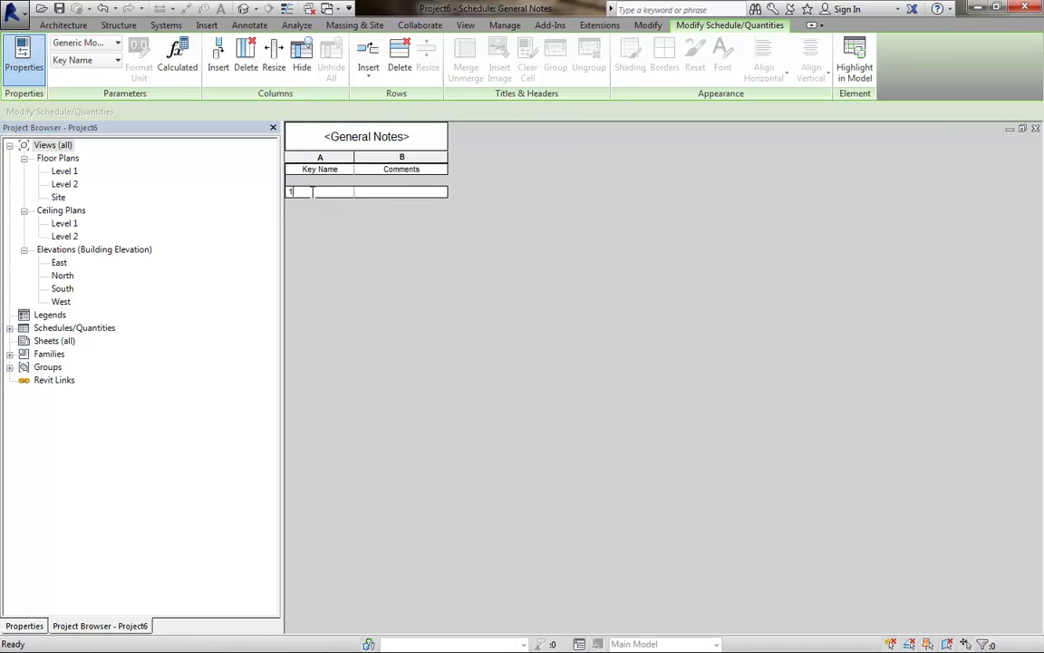
left_click(372, 193)
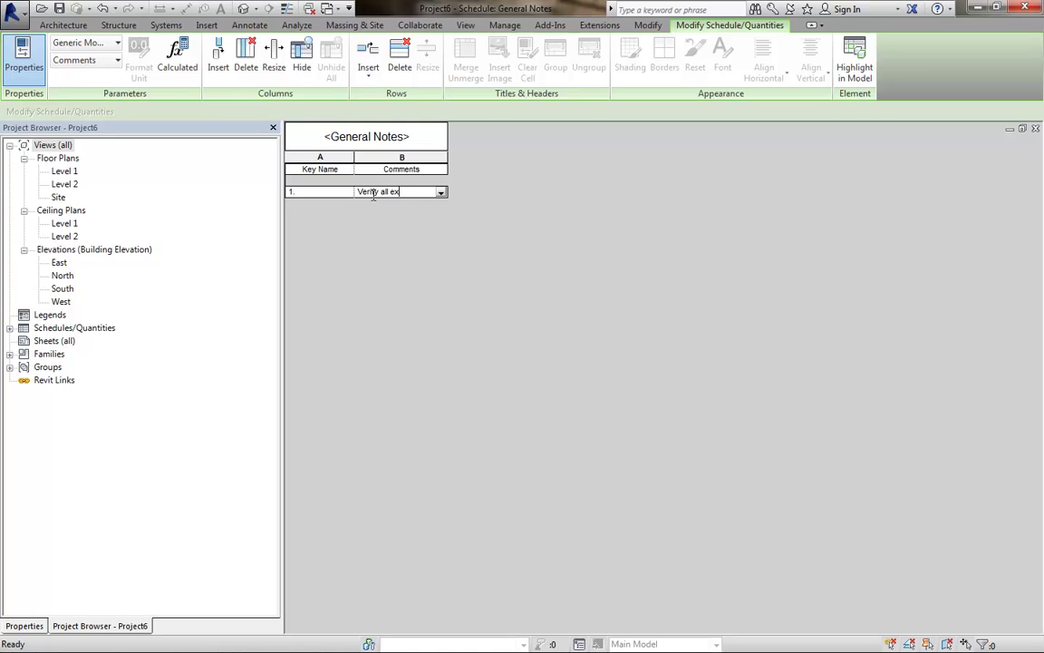
type("Verify all existing dimensions in f")
type("ield")
key("Return")
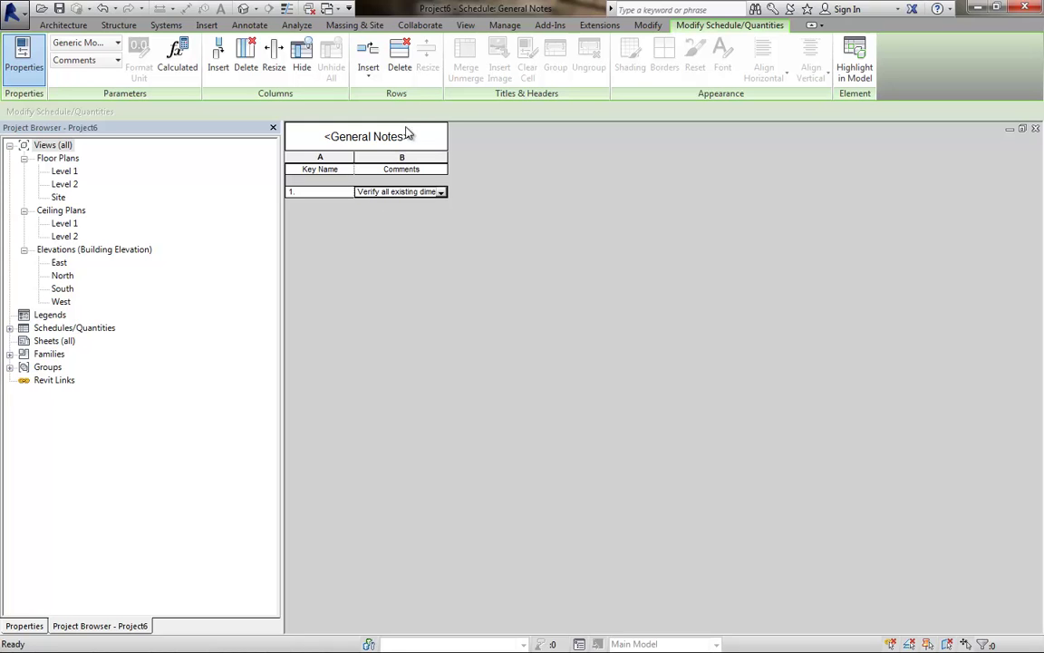
Insert two more data rows and set their key names to "2." and "3."
left_click(368, 69)
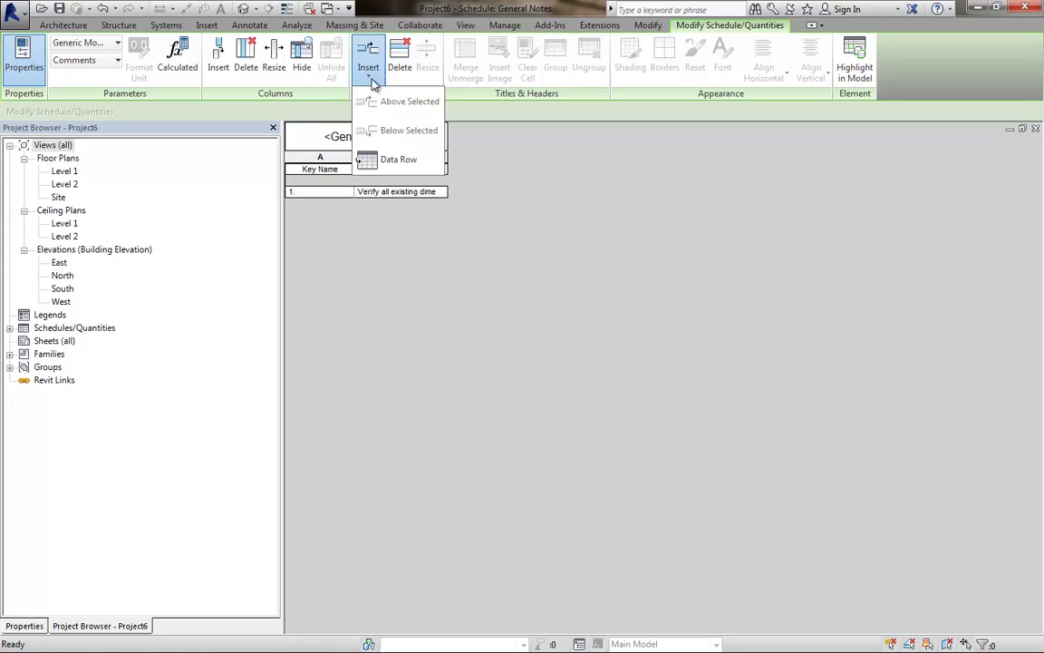
left_click(391, 160)
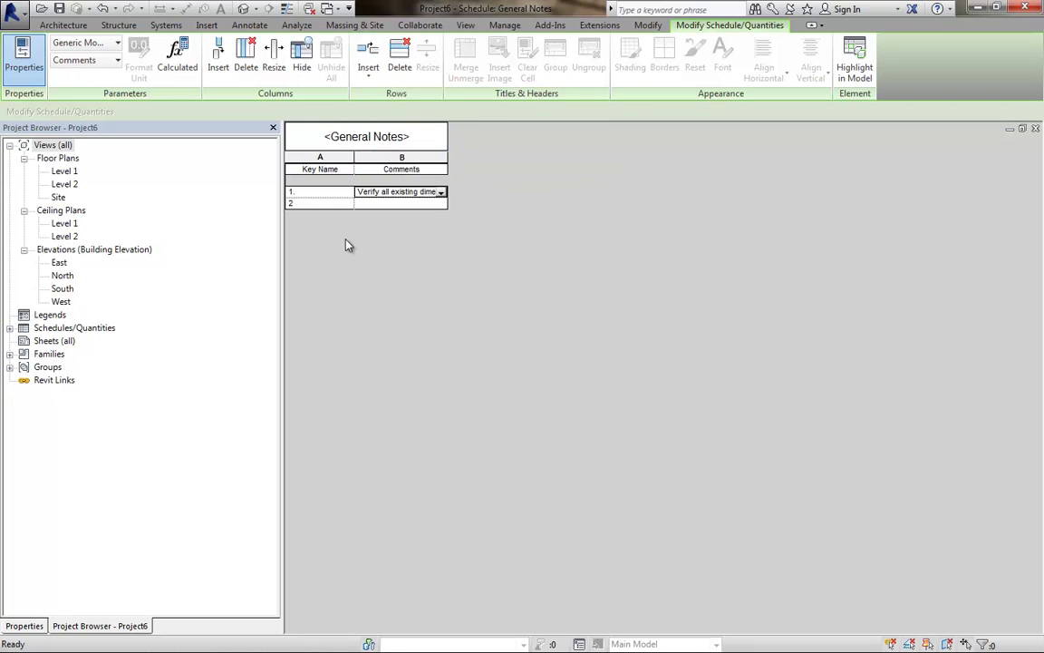
left_click(368, 65)
left_click(388, 161)
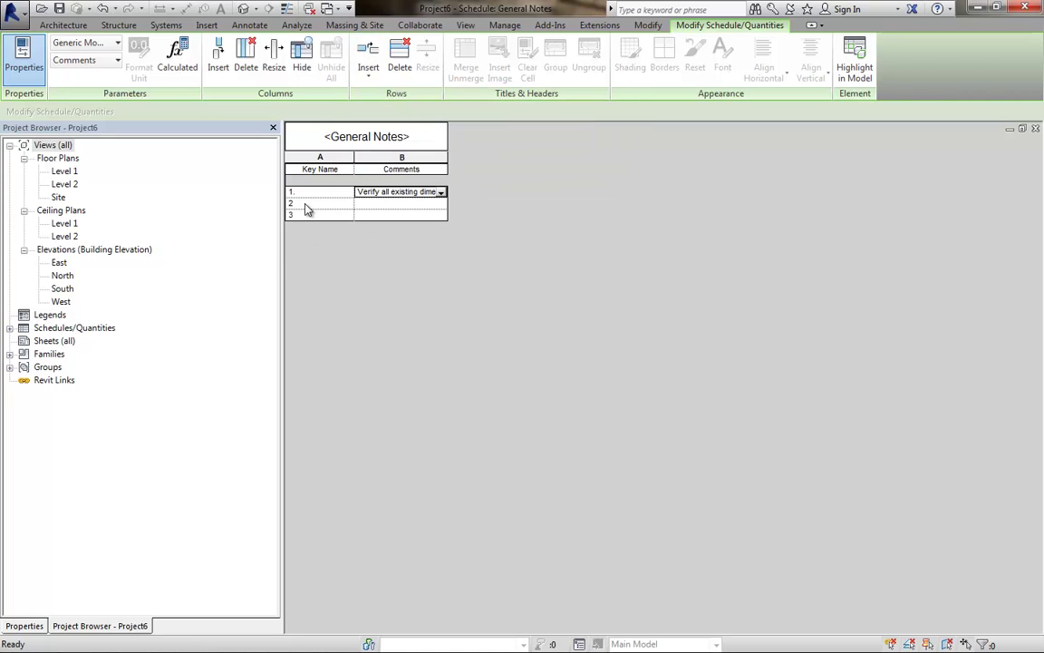
left_click(309, 205)
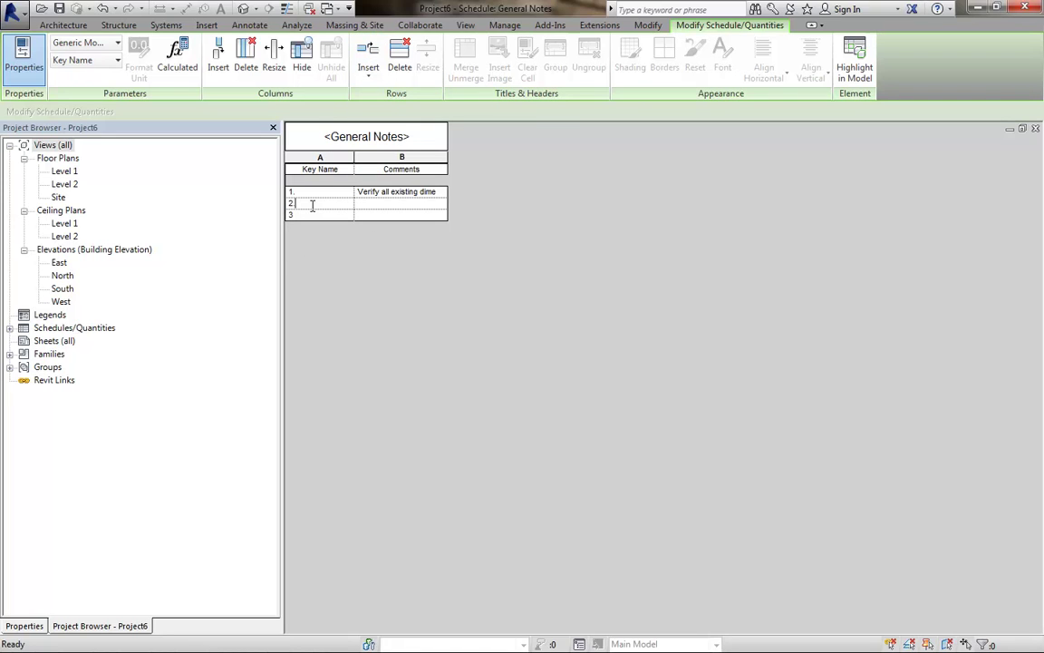
left_click(309, 215)
Enter placeholder comments "dsfdsfds fdsfdsf" for row 2 and "dfdsfds dfddsfdsf dfsfdsf dfsfdsf" for row 3
left_click(415, 205)
type("dsfdsfds fdsfdsf")
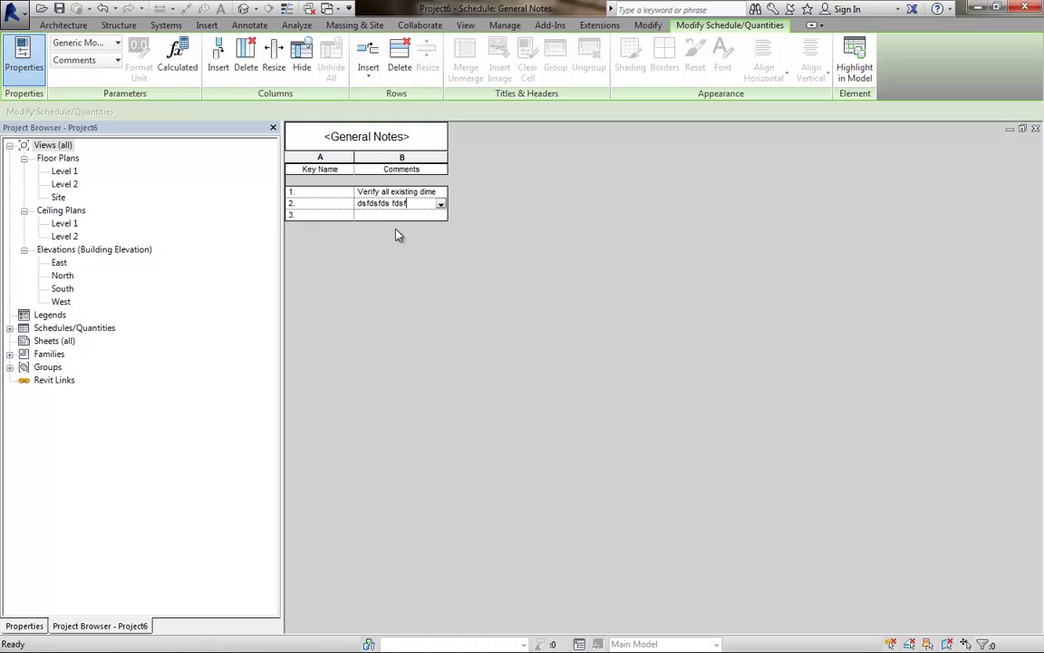
key("Return")
type("df")
type("dsfds dfddsfdsf dfsfdsf")
type(" dfsfdsf")
Turn off the grid lines and headers in the General Notes schedule's appearance settings
left_click(27, 625)
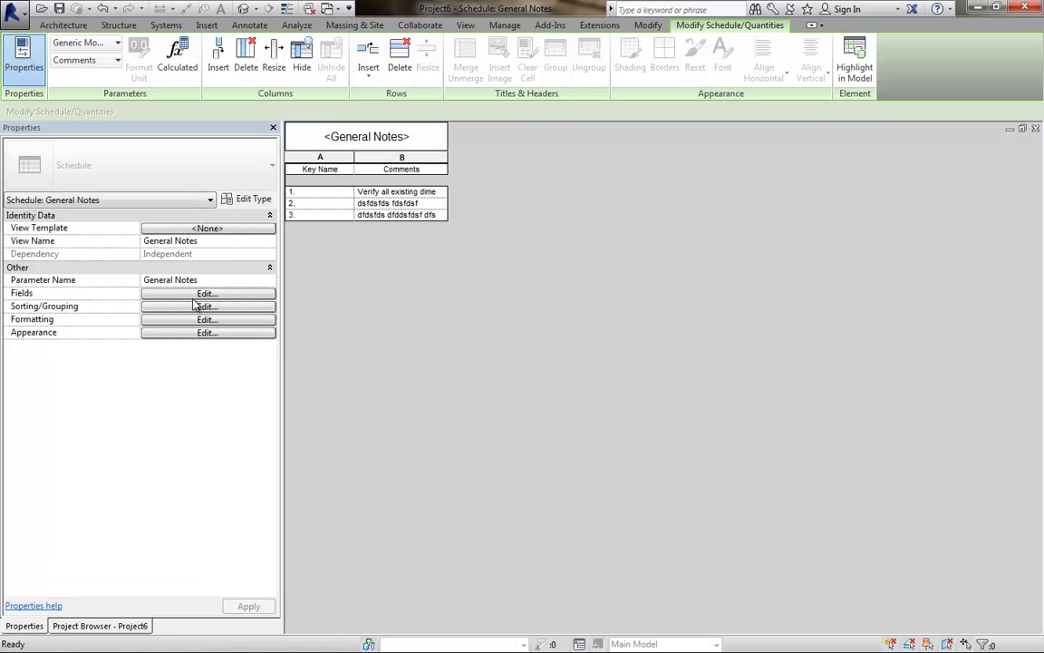
left_click(201, 333)
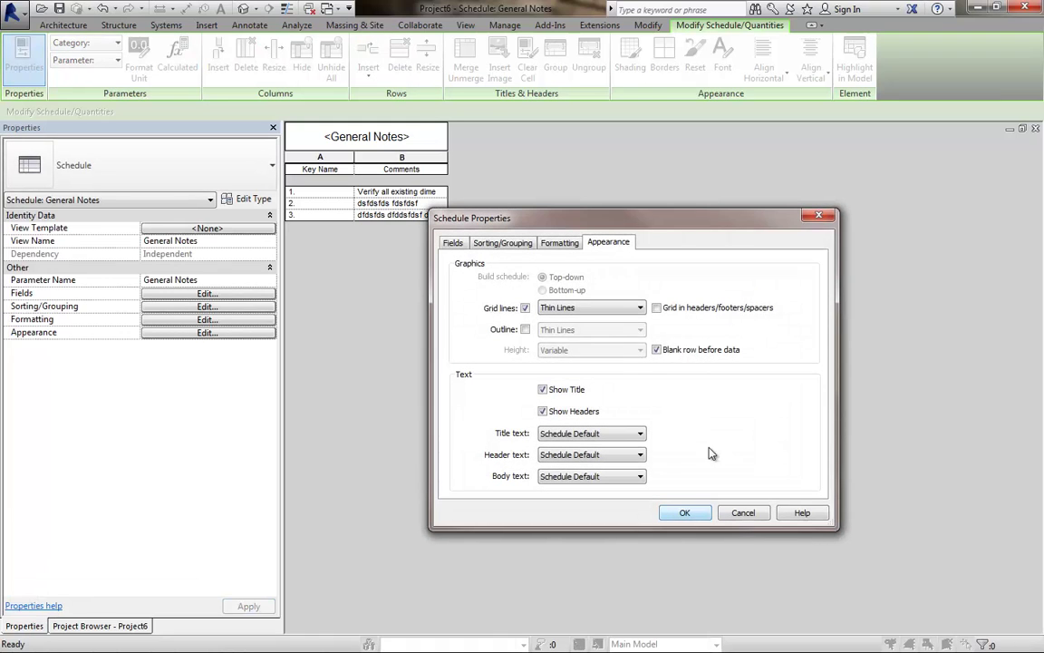
left_click(525, 308)
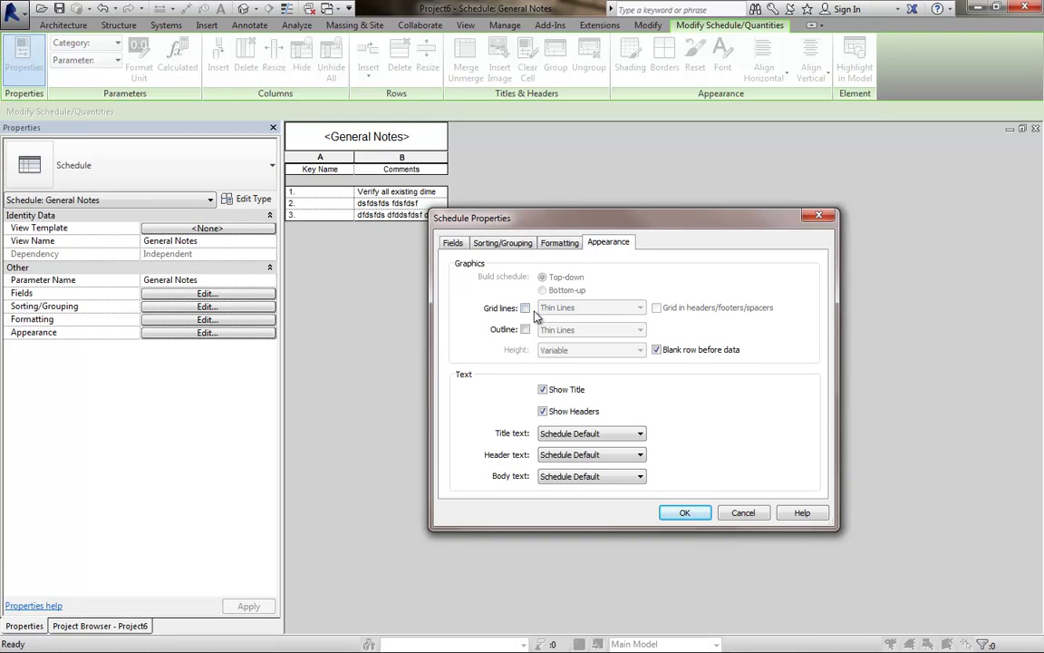
left_click(542, 410)
left_click(684, 513)
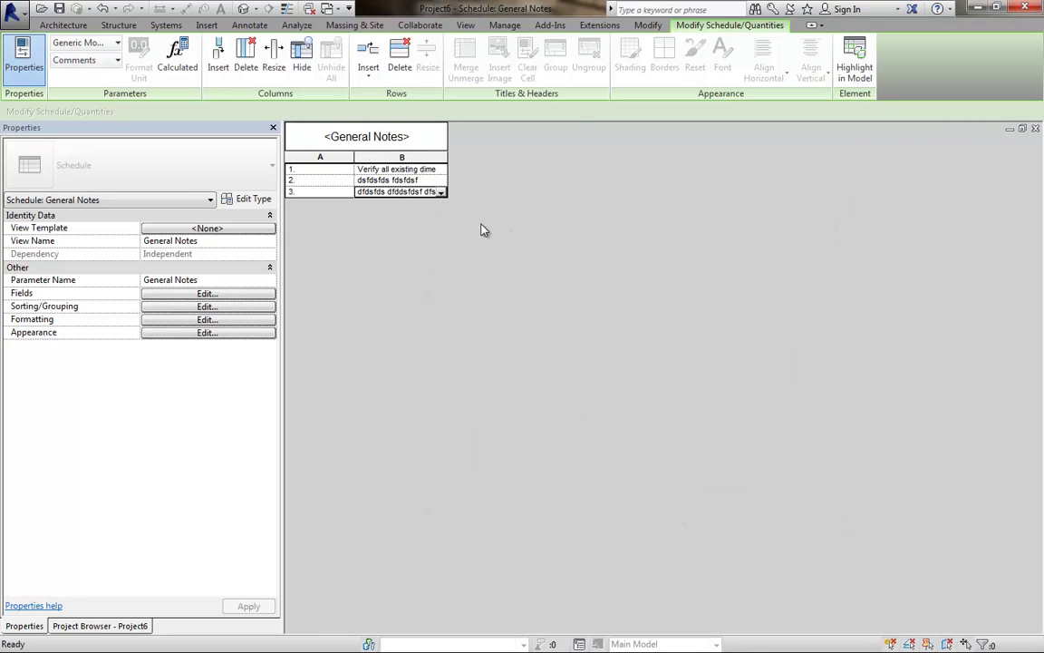
Expand the schedules in the project browser and create a new sheet with the E1 30 x 42 Horizontal titleblock
left_click(72, 627)
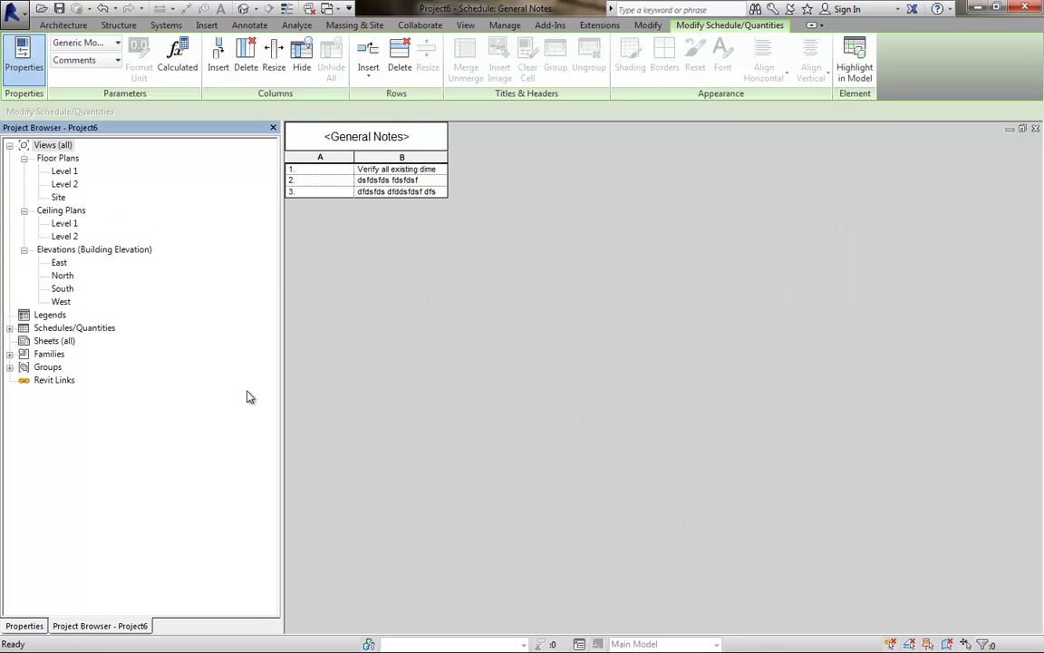
left_click(11, 329)
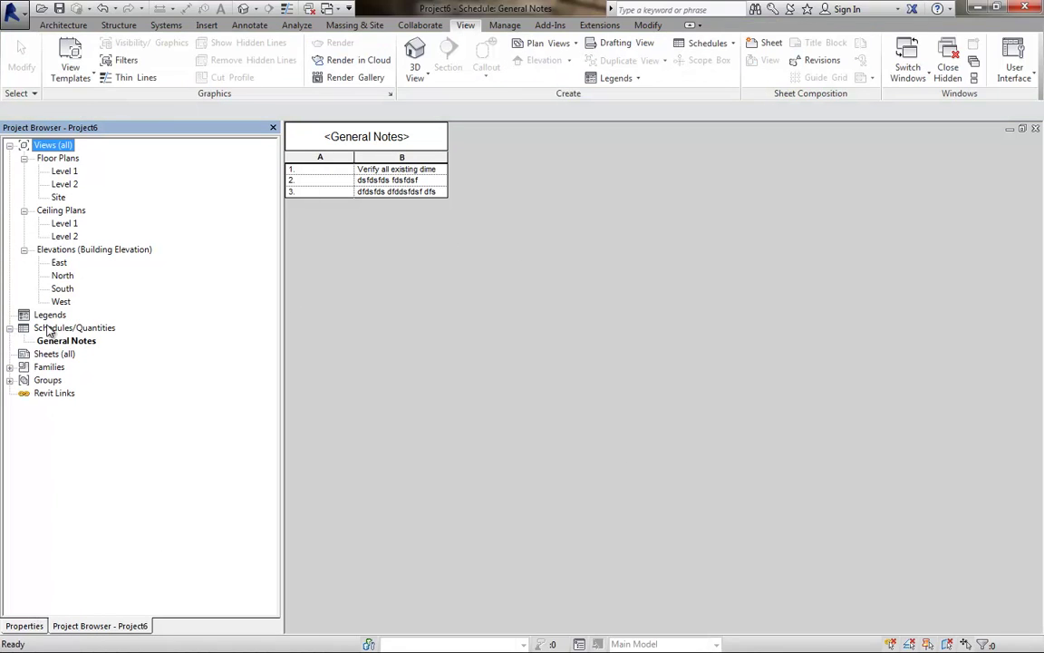
right_click(55, 355)
left_click(98, 361)
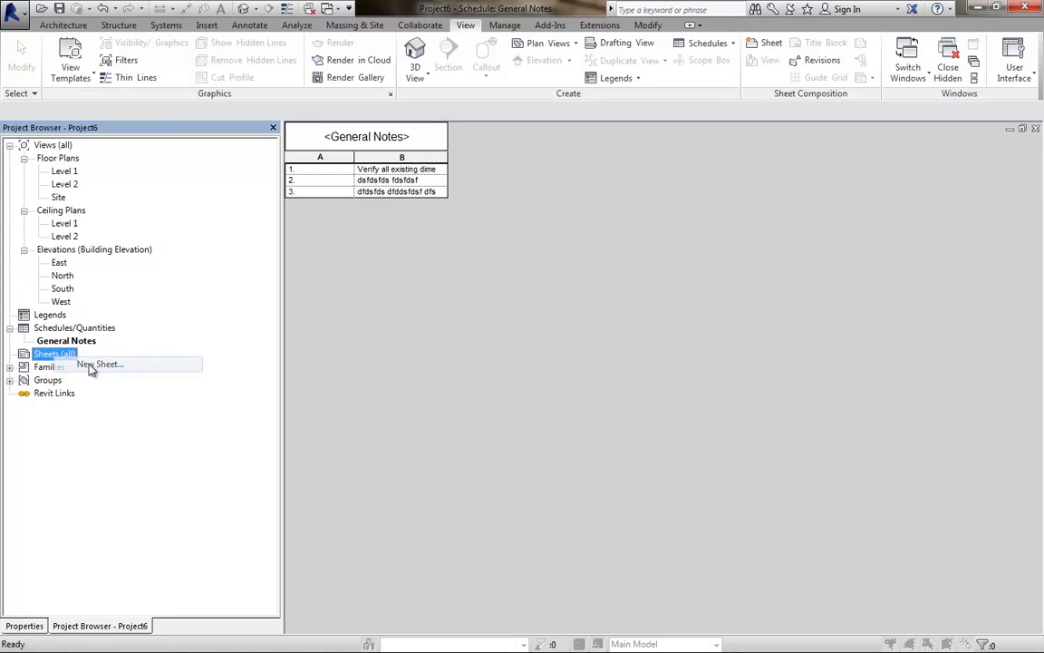
left_click(544, 491)
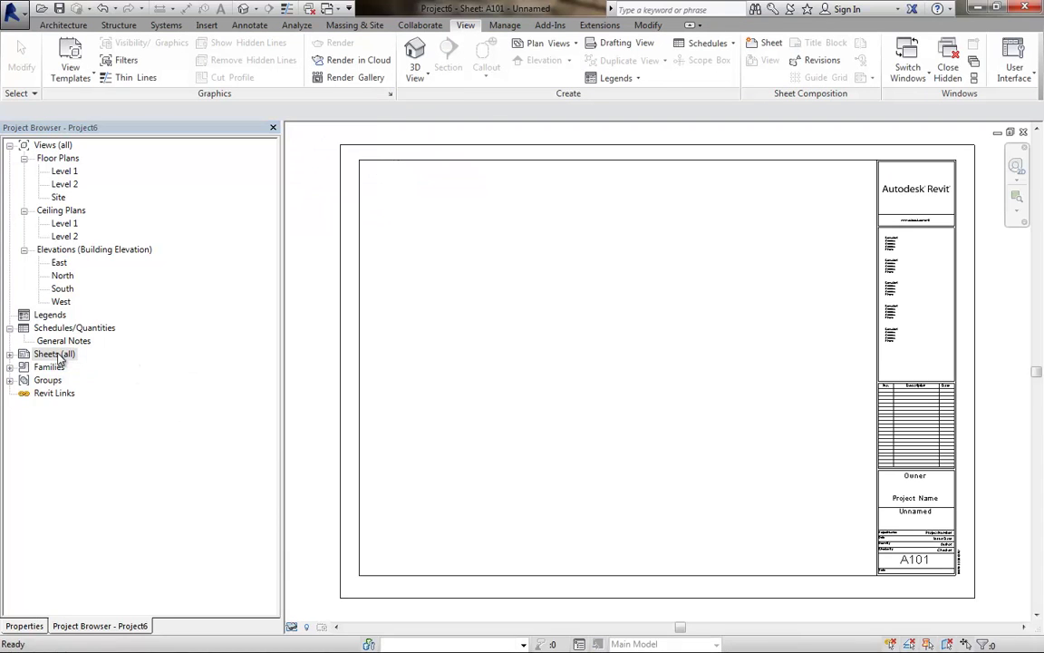
Create a second sheet with the same E1 30 x 42 Horizontal titleblock
right_click(56, 354)
left_click(111, 367)
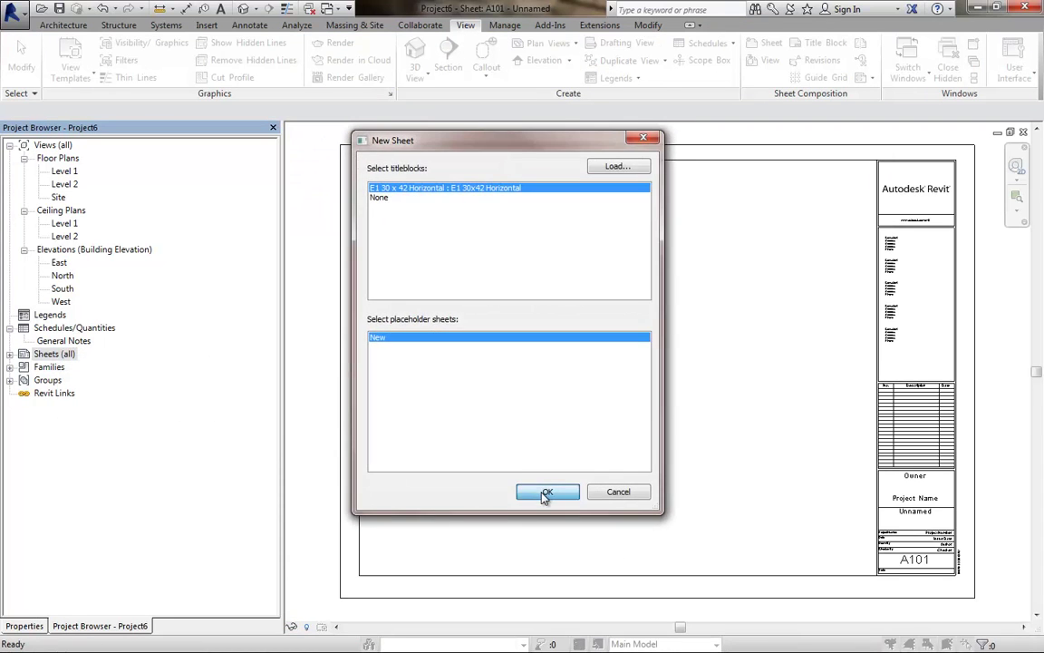
left_click(544, 491)
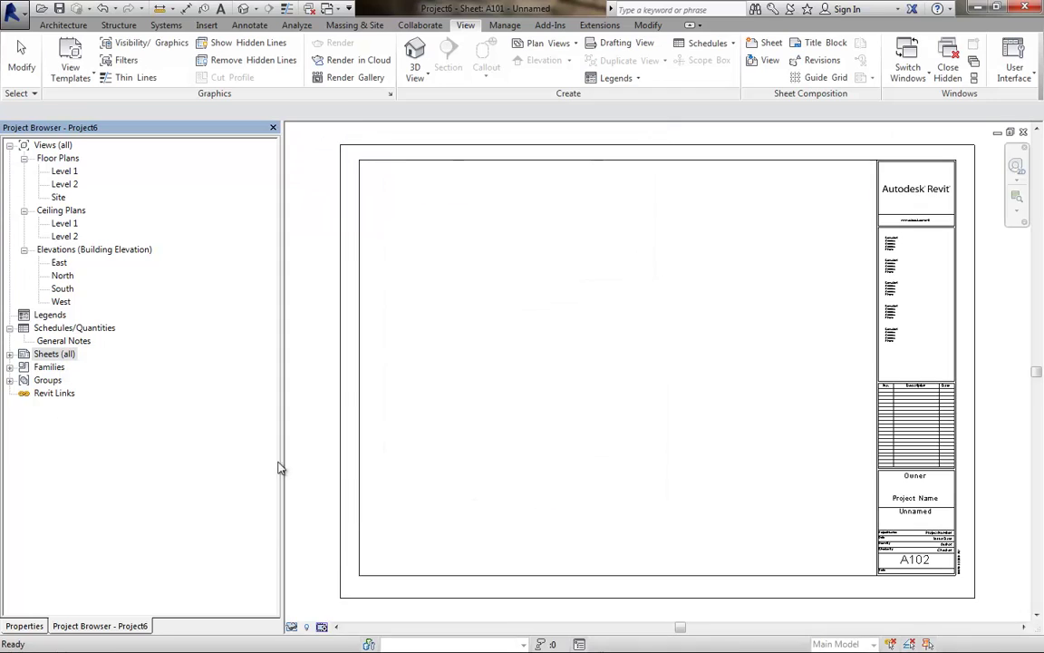
Place the General Notes schedule in the upper-right corner of sheet A102's drawing area, beside the titleblock
left_click(9, 354)
left_click_drag(66, 342, 839, 199)
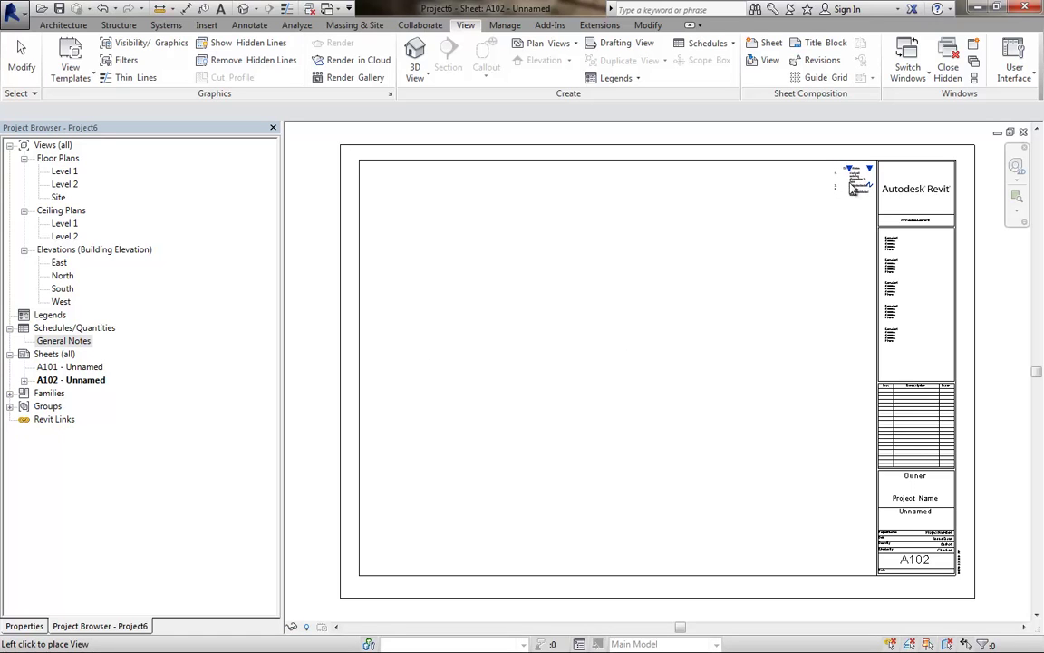
left_click(850, 184)
left_click(857, 187)
scroll(855, 221, "up", 4)
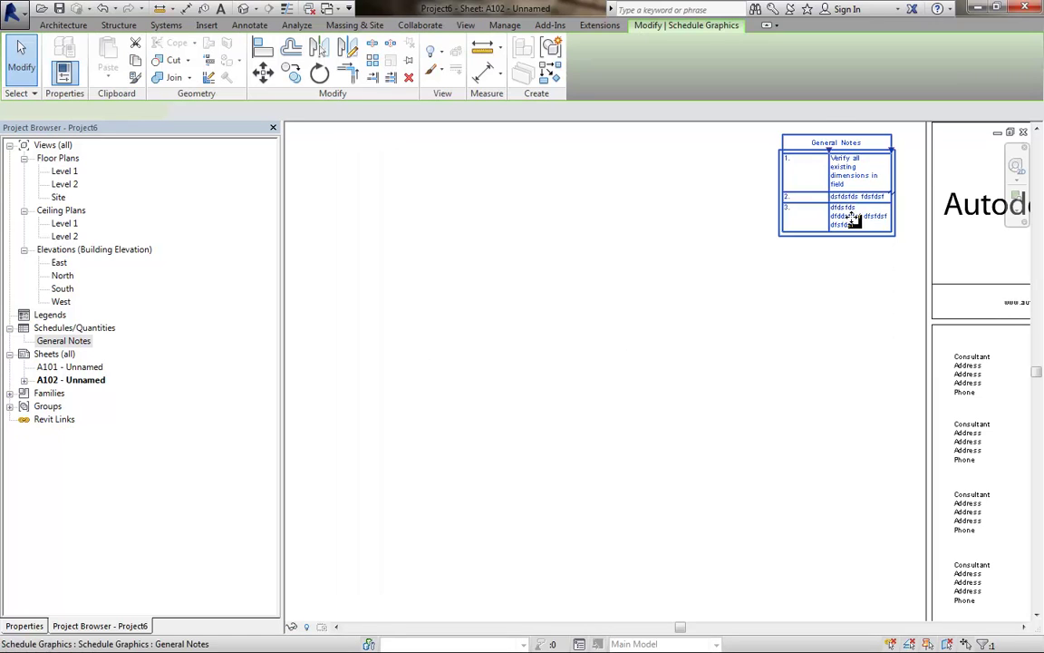
Narrow the number column and widen the note text column of the General Notes schedule placed on sheet A102
middle_click_drag(809, 326, 762, 358)
scroll(794, 227, "up", 2)
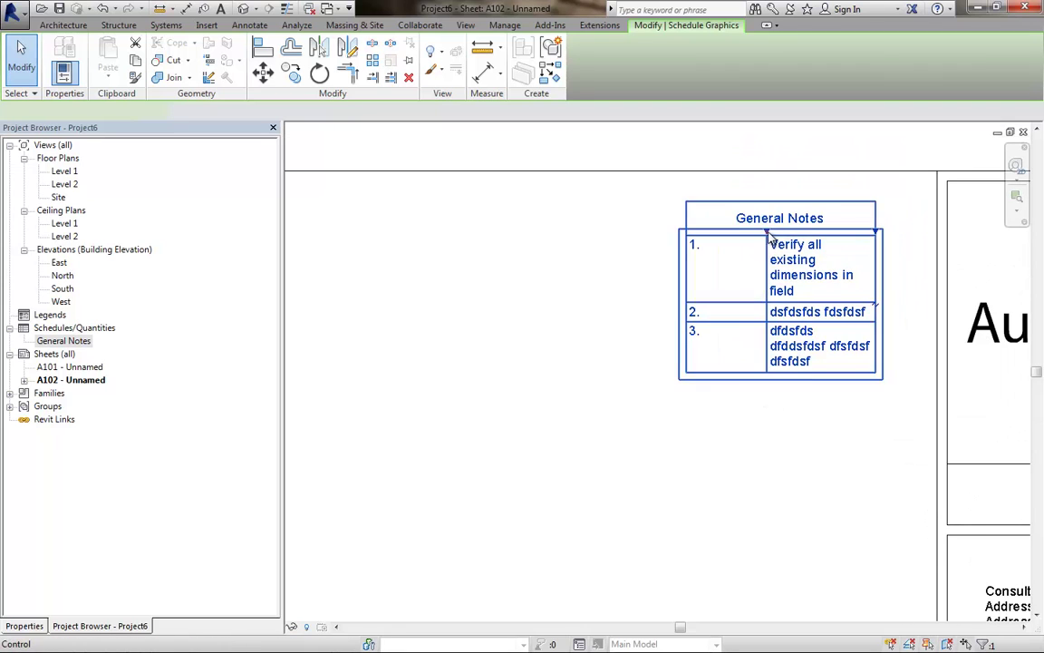
left_click_drag(752, 235, 709, 234)
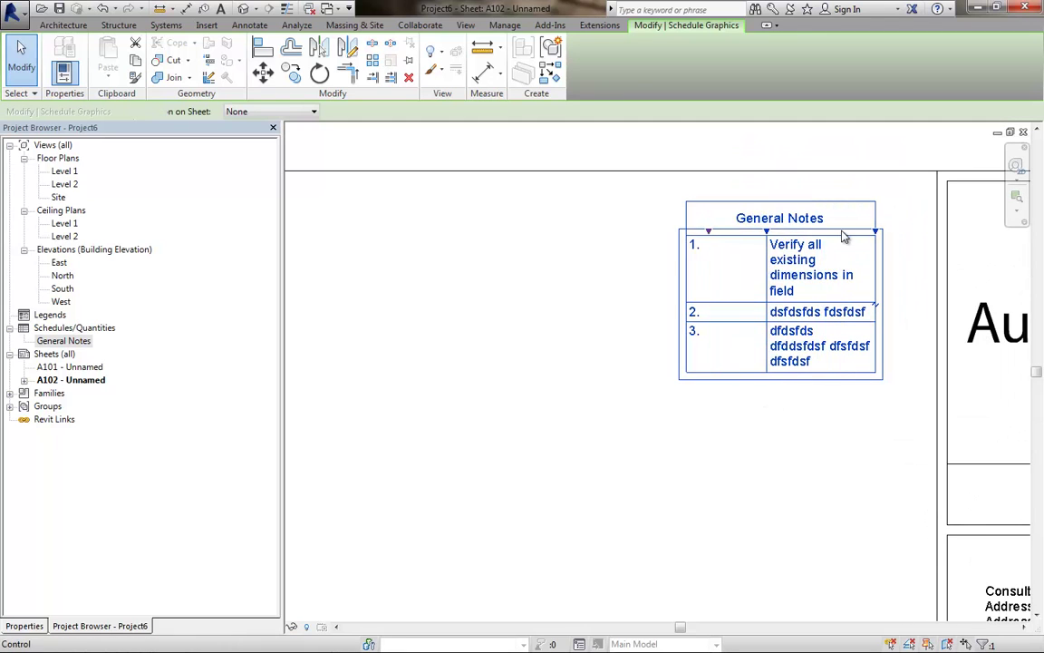
left_click_drag(843, 235, 897, 250)
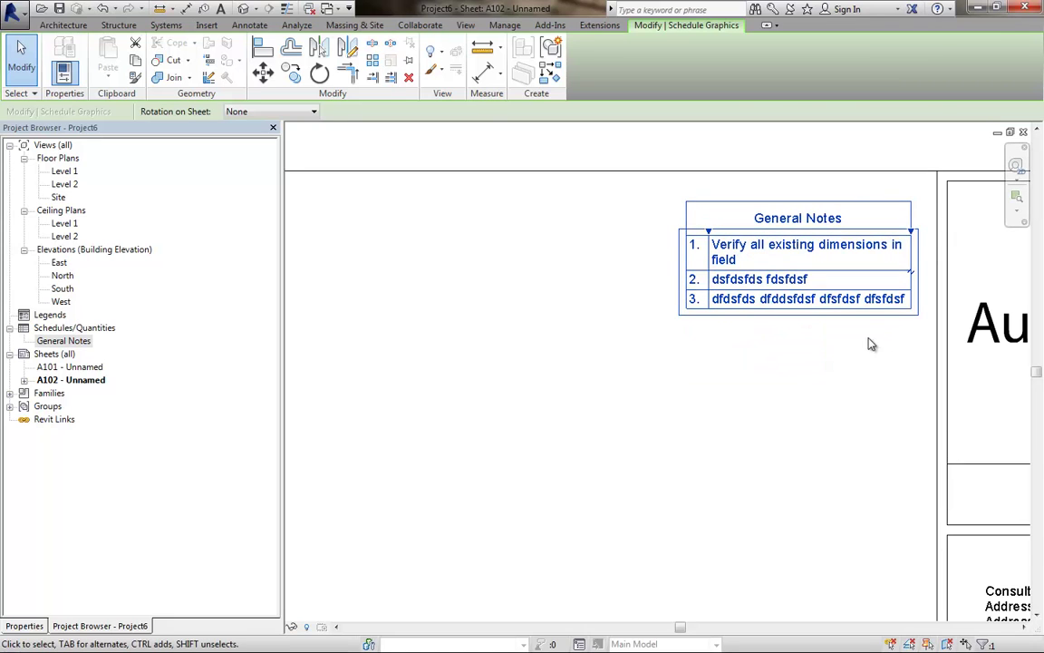
left_click(868, 346)
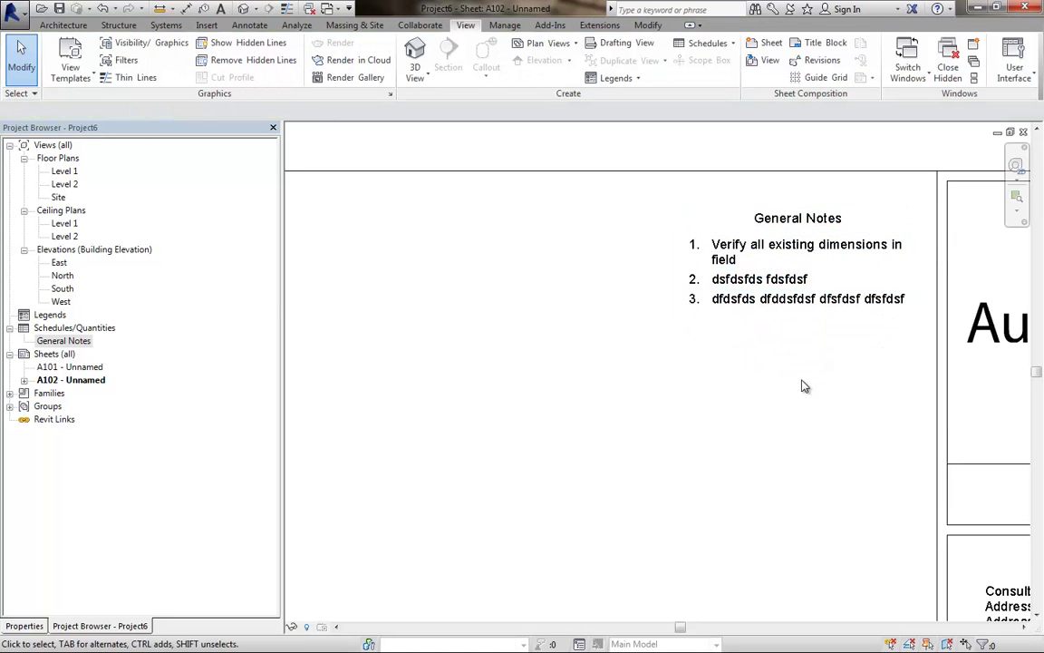
Move the General Notes schedule closer into the upper-right corner of sheet A102's drawing area
scroll(802, 376, "down", 1)
middle_click_drag(785, 391, 785, 374)
scroll(776, 375, "up", 1)
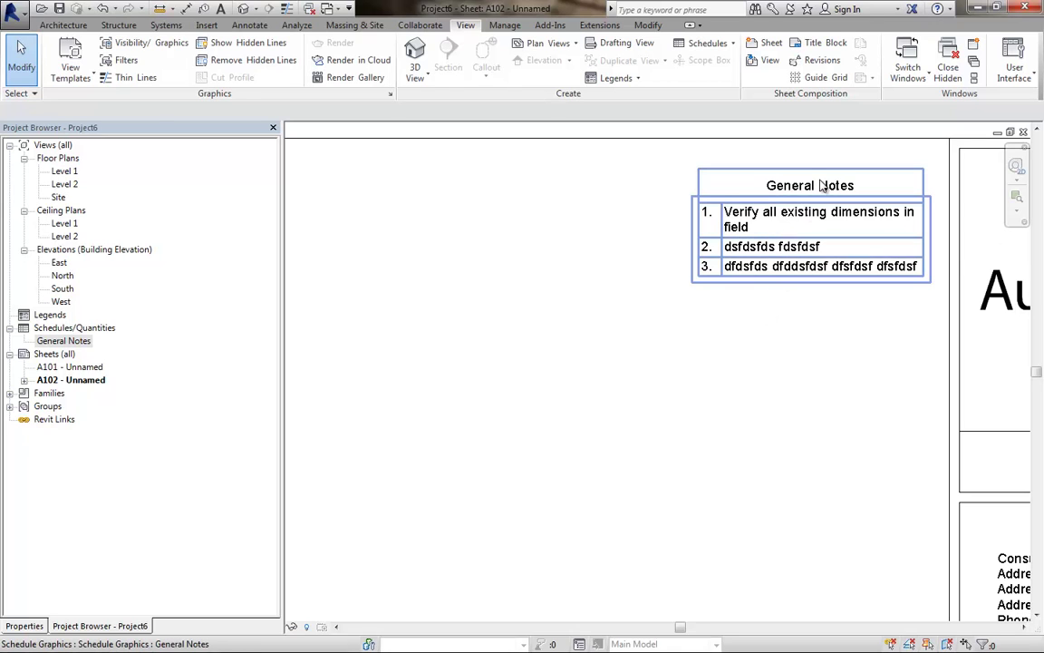
left_click(843, 201)
left_click_drag(843, 202, 843, 202)
left_click(764, 338)
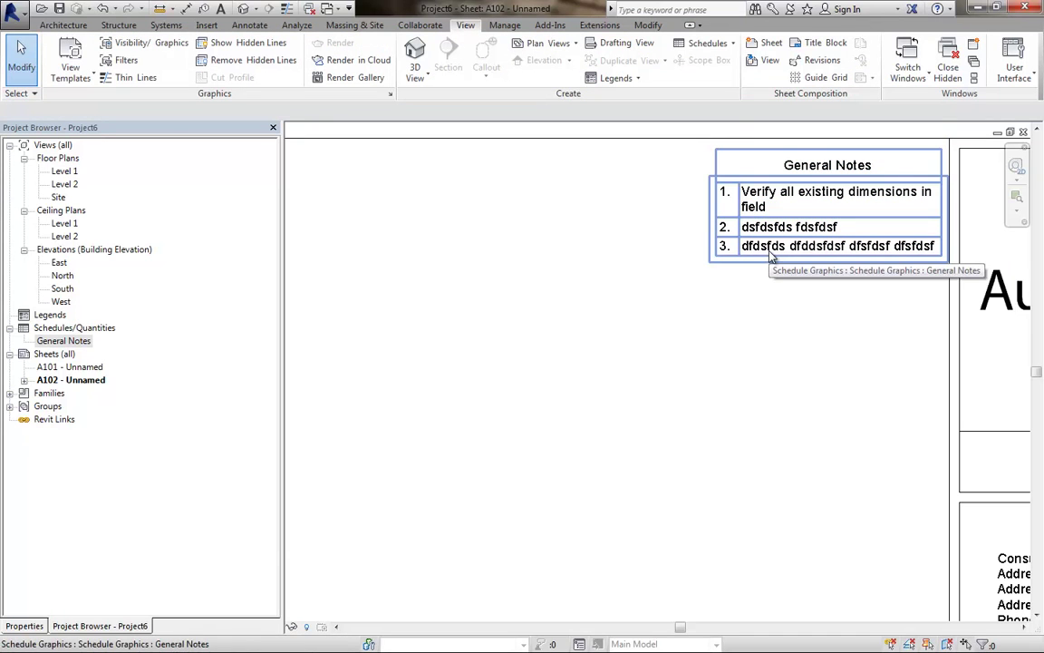
Copy the General Notes schedule from sheet A102 and paste it onto sheet A101 aligned to the same place
left_click(770, 257)
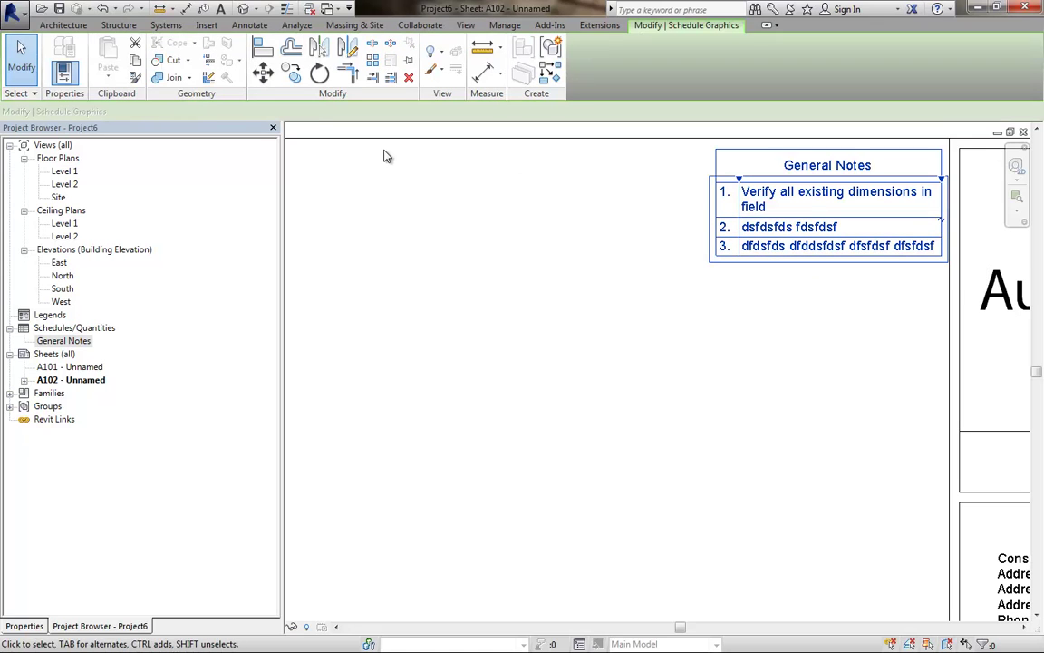
left_click(135, 60)
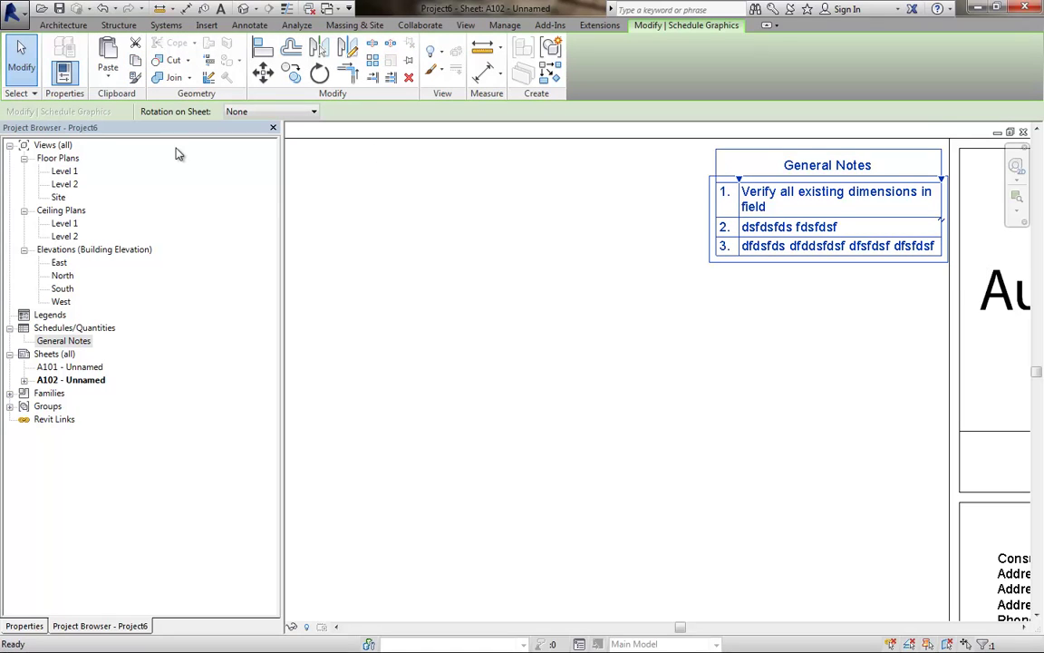
double_click(69, 366)
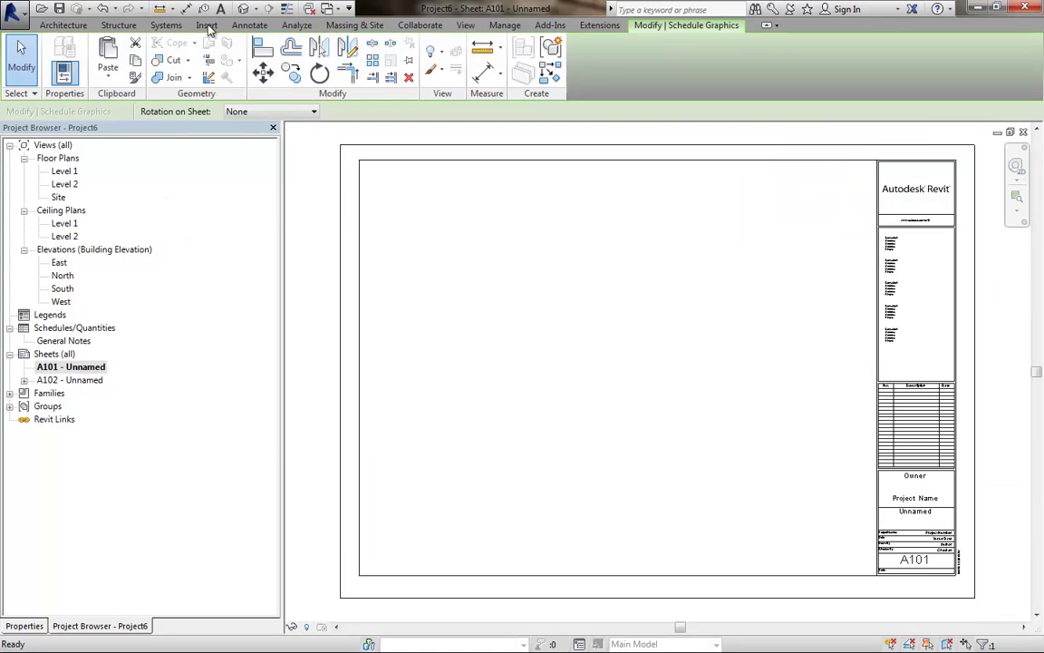
left_click(108, 78)
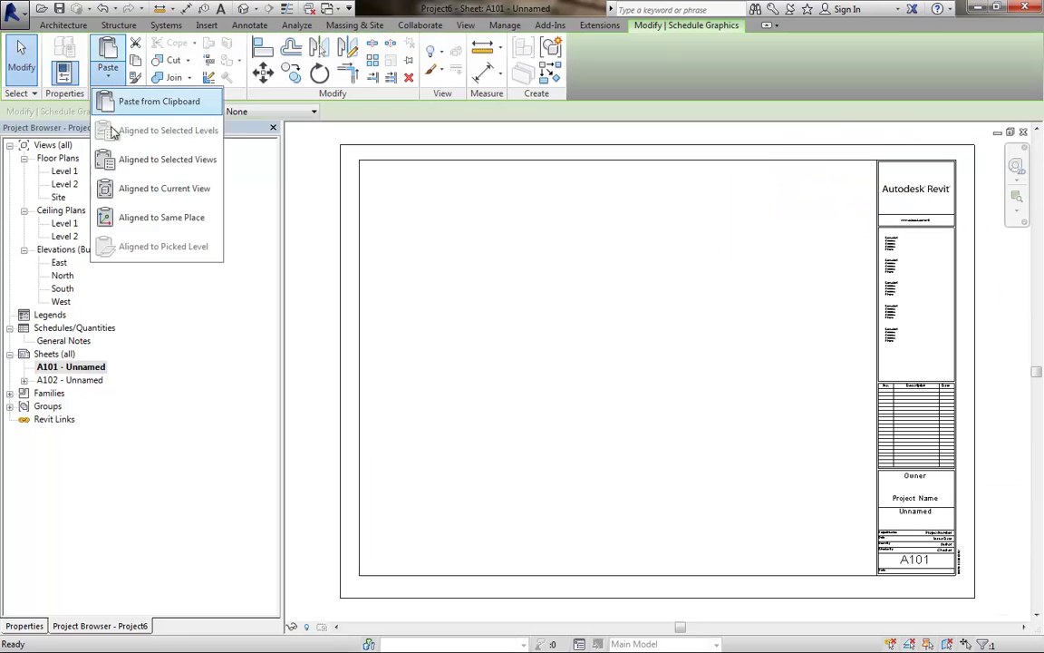
left_click(160, 218)
left_click(746, 277)
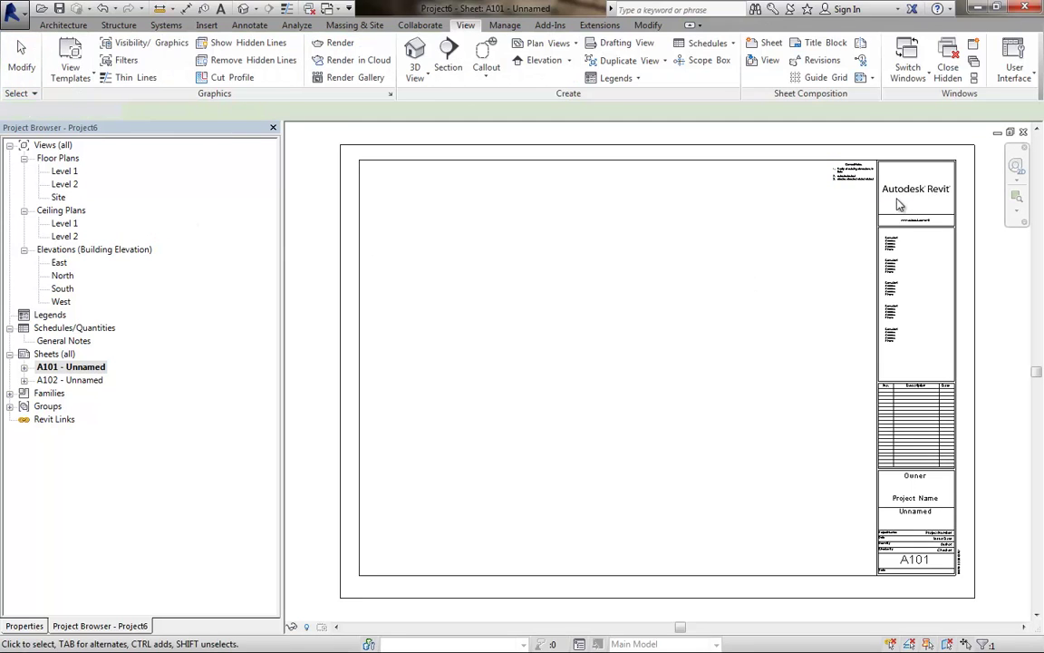
scroll(834, 209, "up", 5)
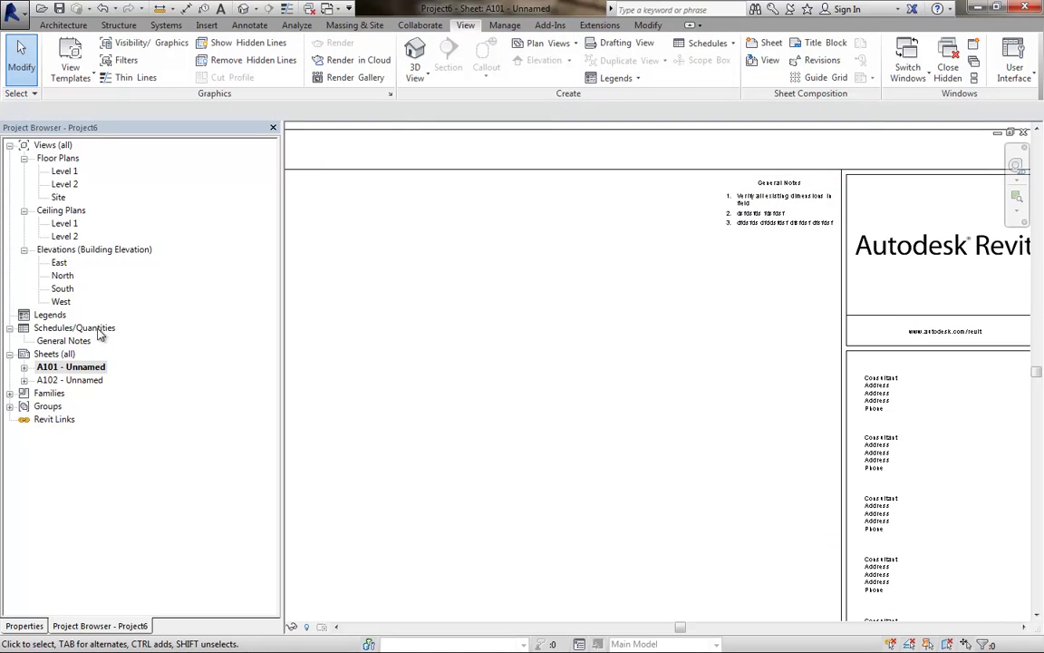
Add a fourth row with the note "afdasfddas" to the General Notes schedule and check it on sheets A101 and A102
double_click(64, 340)
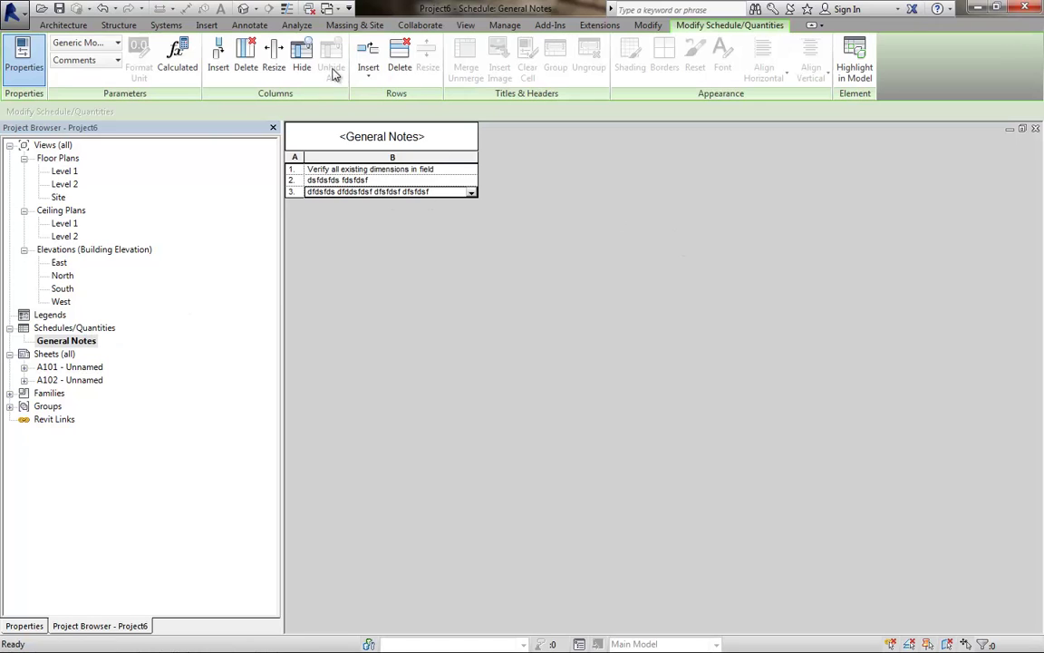
left_click(368, 69)
left_click(391, 170)
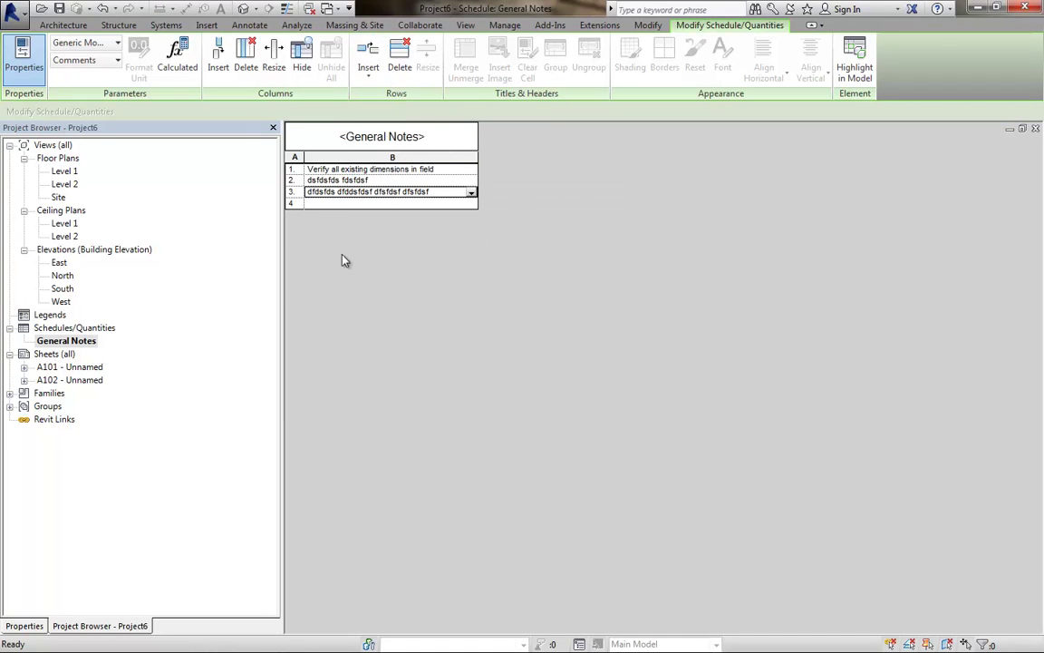
type("afdasfddas")
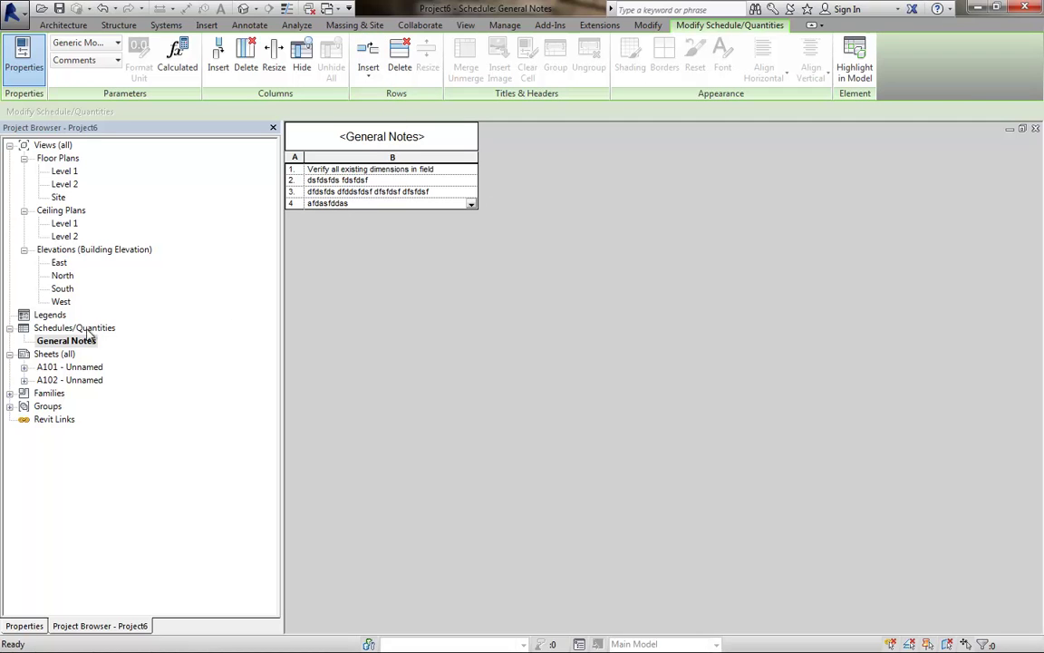
double_click(84, 367)
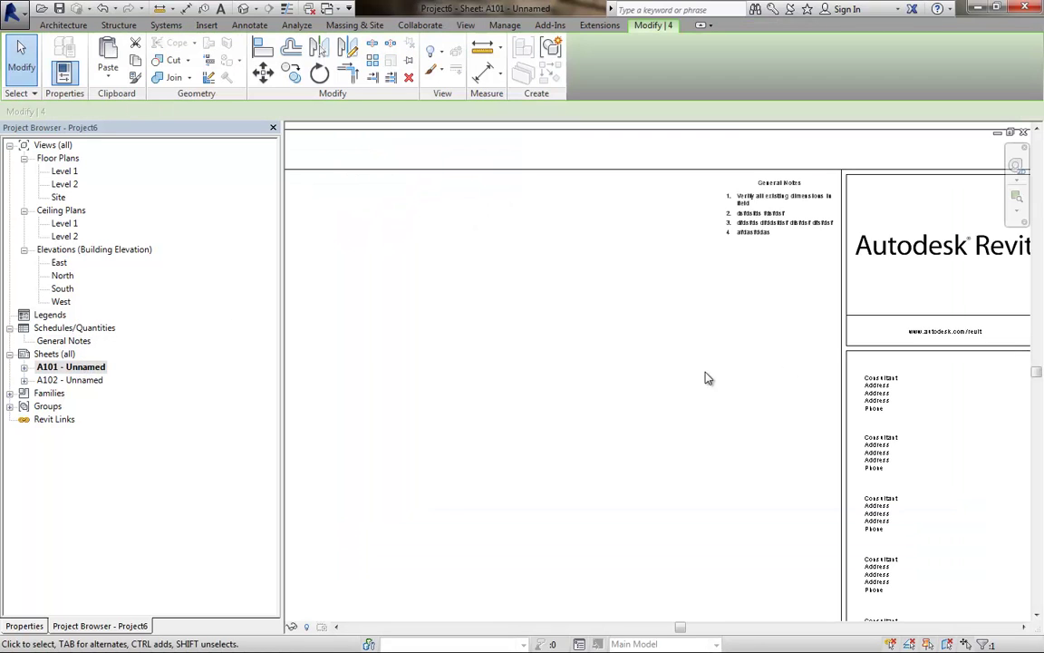
double_click(73, 382)
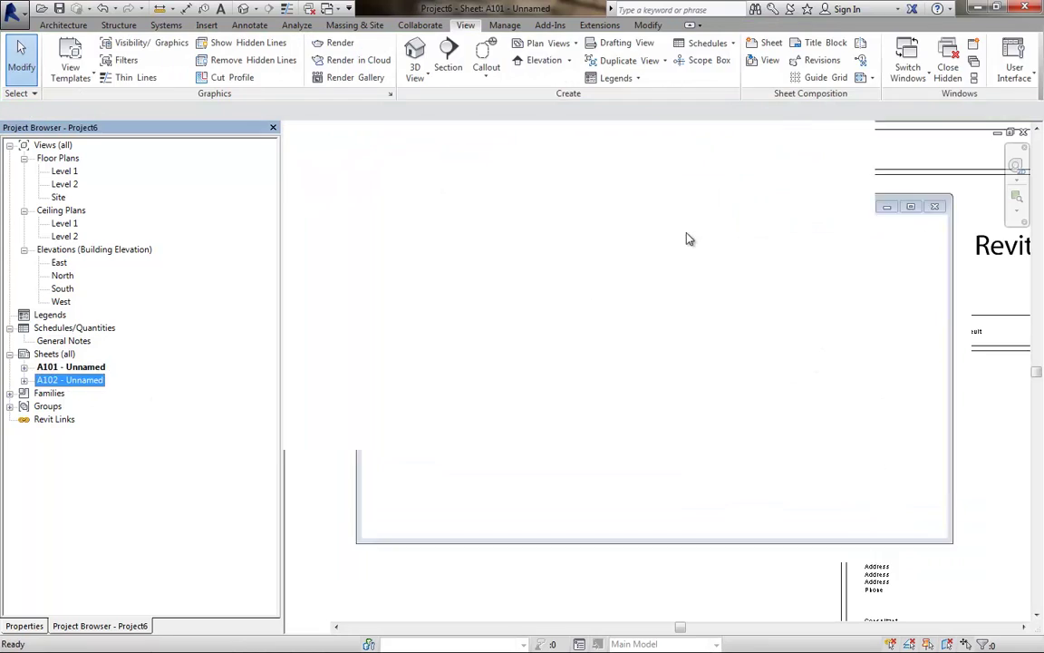